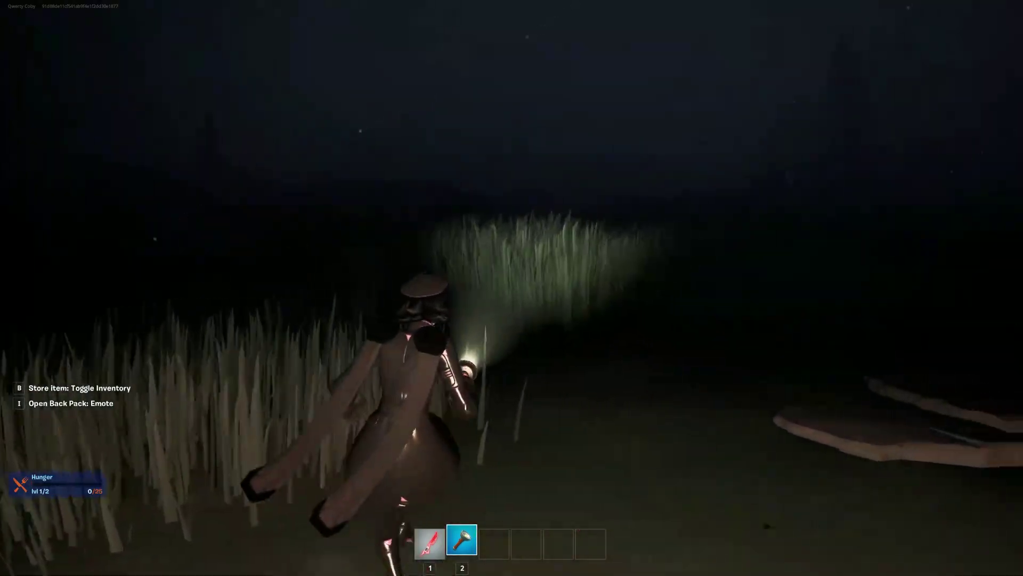
Step: Pick up the revolver in the grass, equip it and store it in the backpack
key("w")
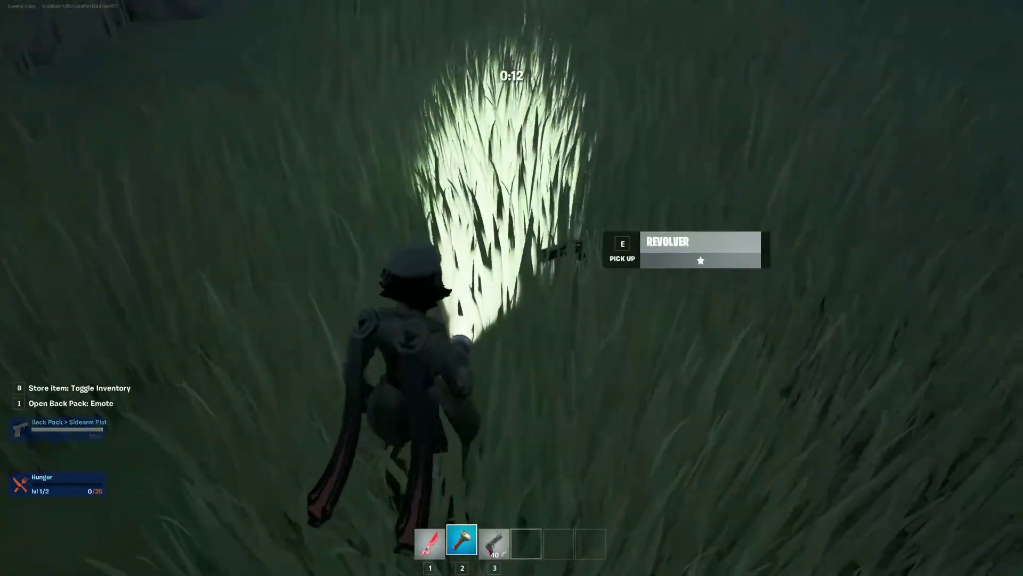
key("e")
key("3")
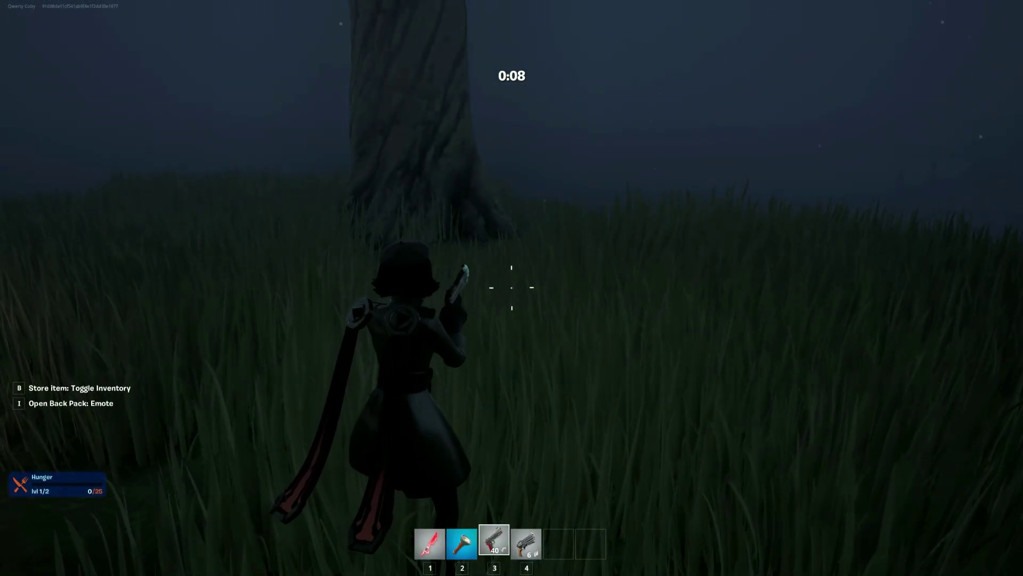
key("4")
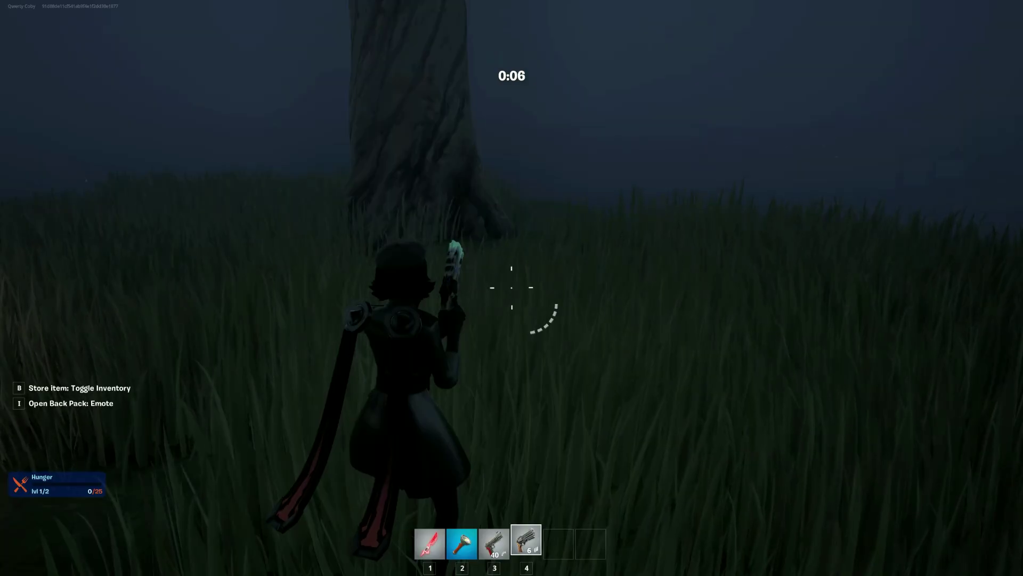
key("b")
key("b")
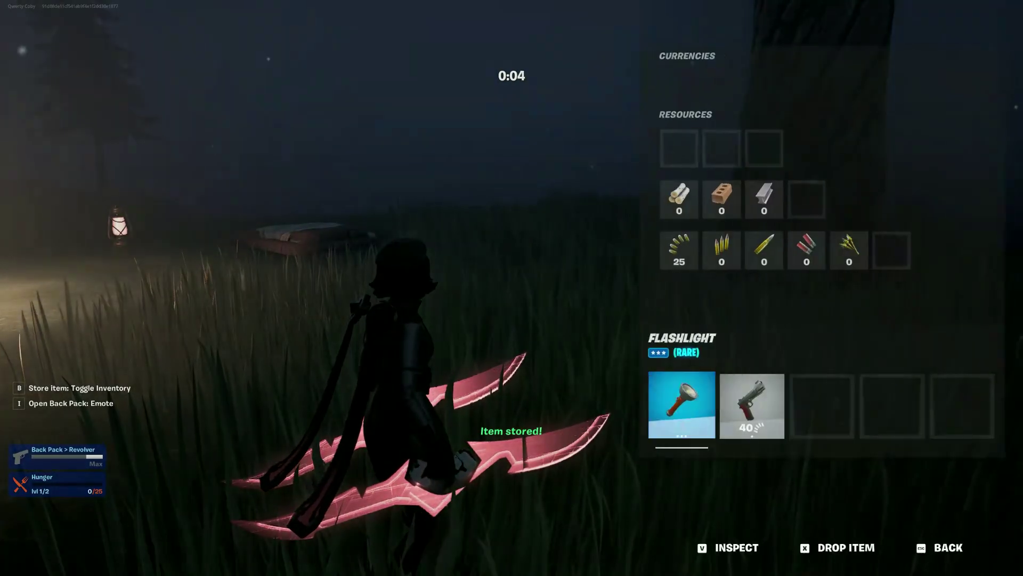
Step: Open the backpack and retrieve a stored weapon from the Pistols category under Weapons
key("i")
left_click(291, 280)
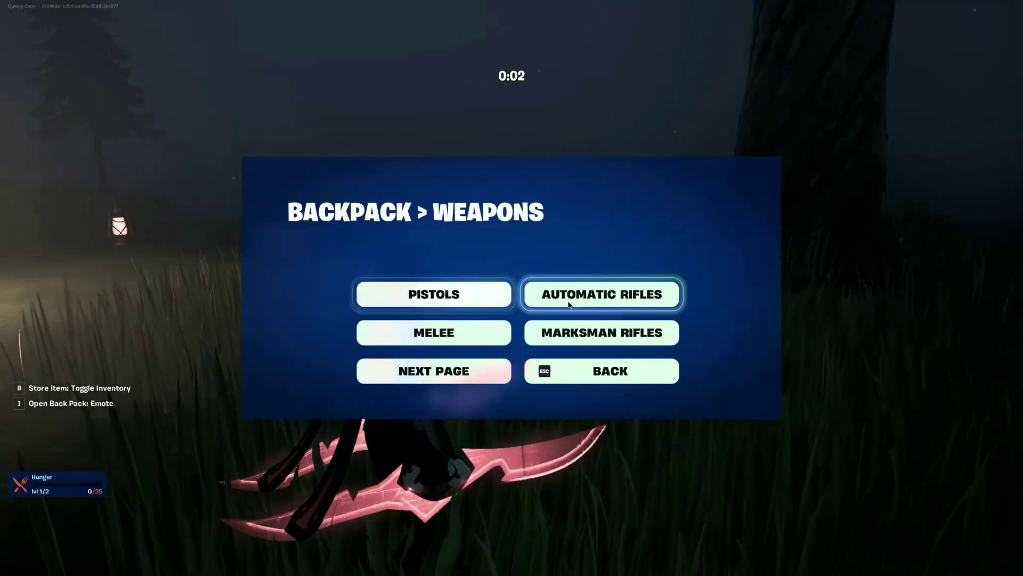
left_click(427, 299)
left_click(600, 294)
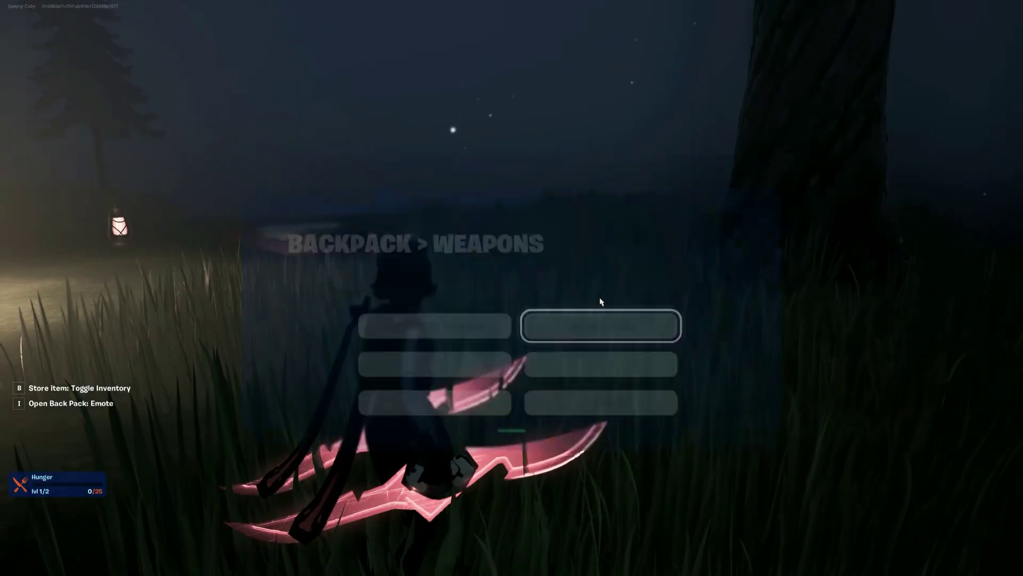
key("4")
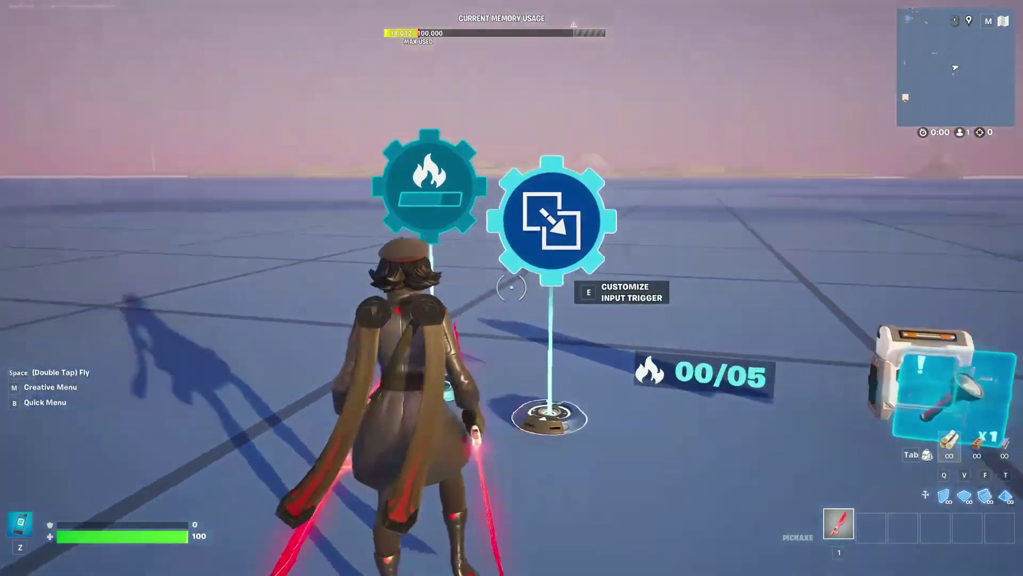
Step: Look over the placed Stat Creator, Input Trigger, Stat Counter and Conditional Button devices
key("w")
key("s")
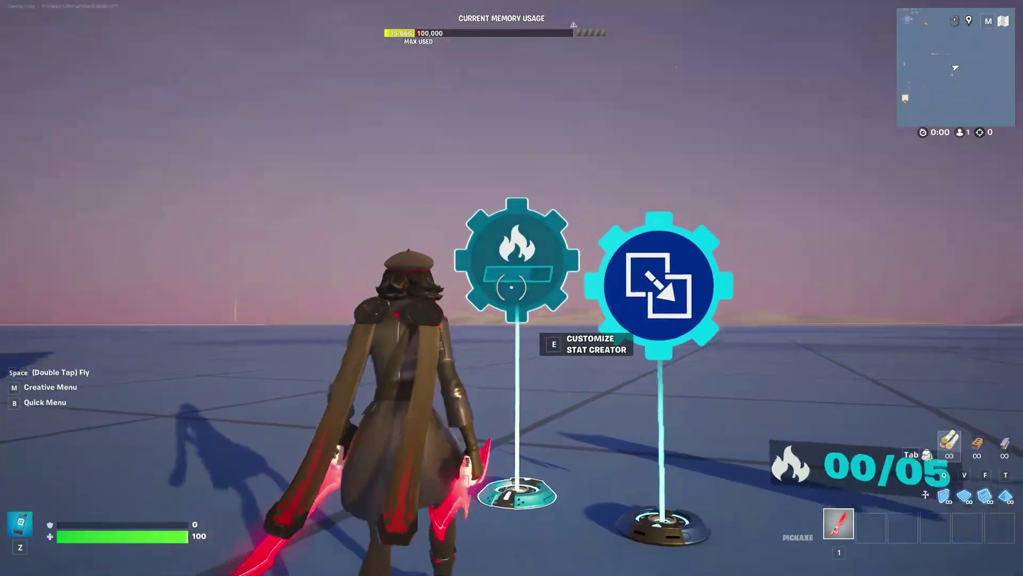
key("s")
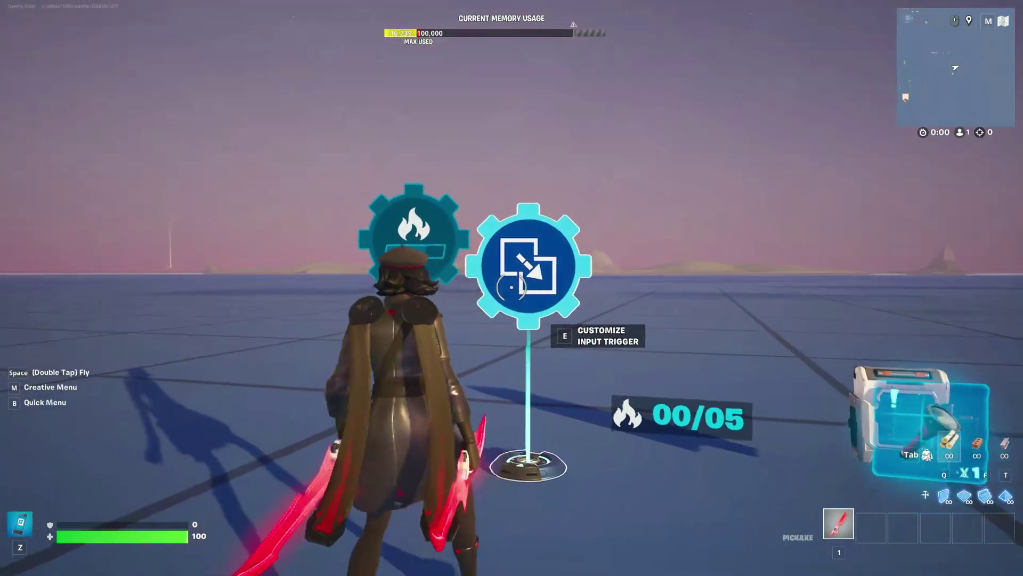
key("w")
key("s")
key("d")
key("a")
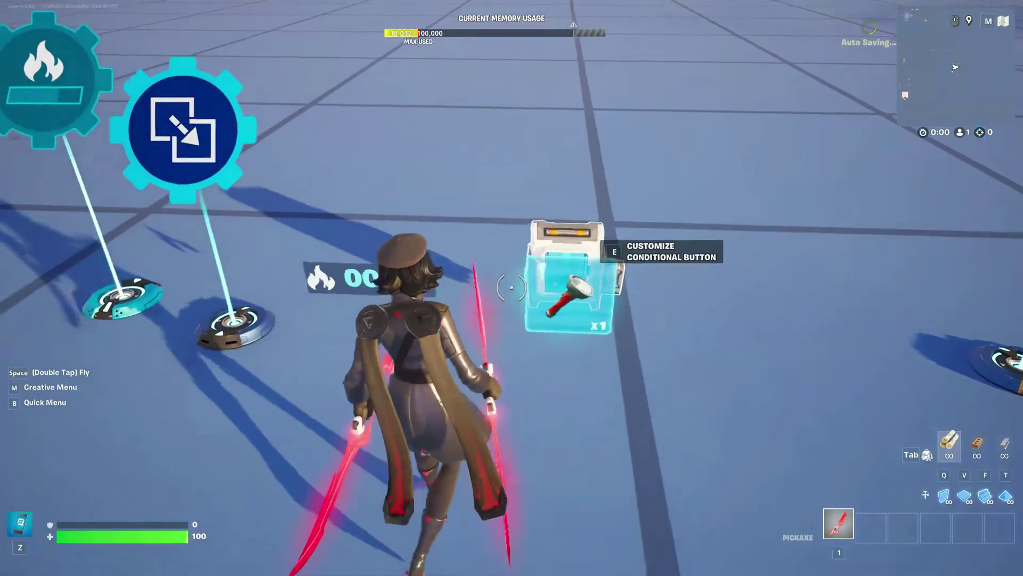
Step: Review the Stat Creator's options, including stat name, max value, stat color and stat bar display
key("s")
key("a")
key("w")
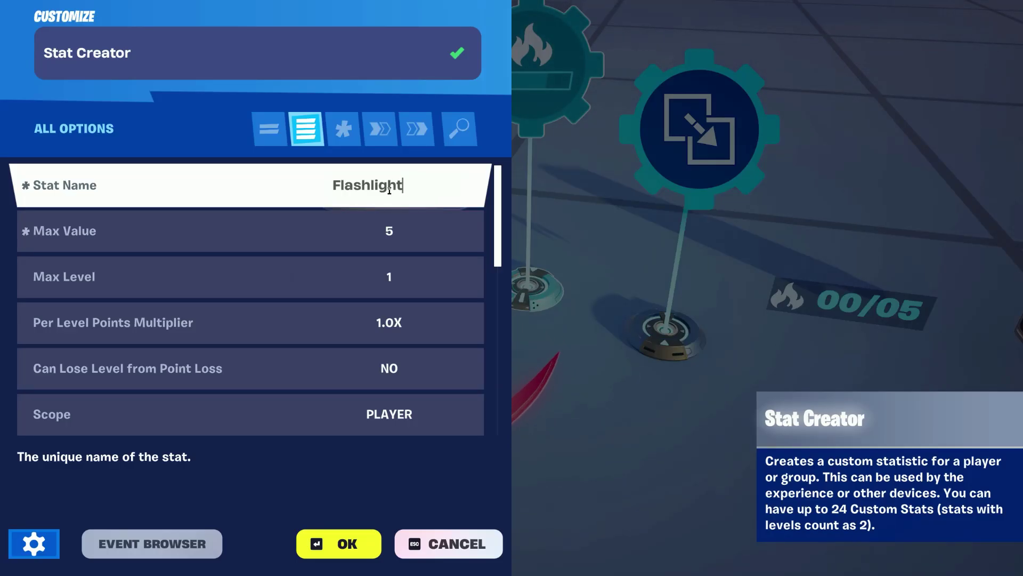
left_click(428, 222)
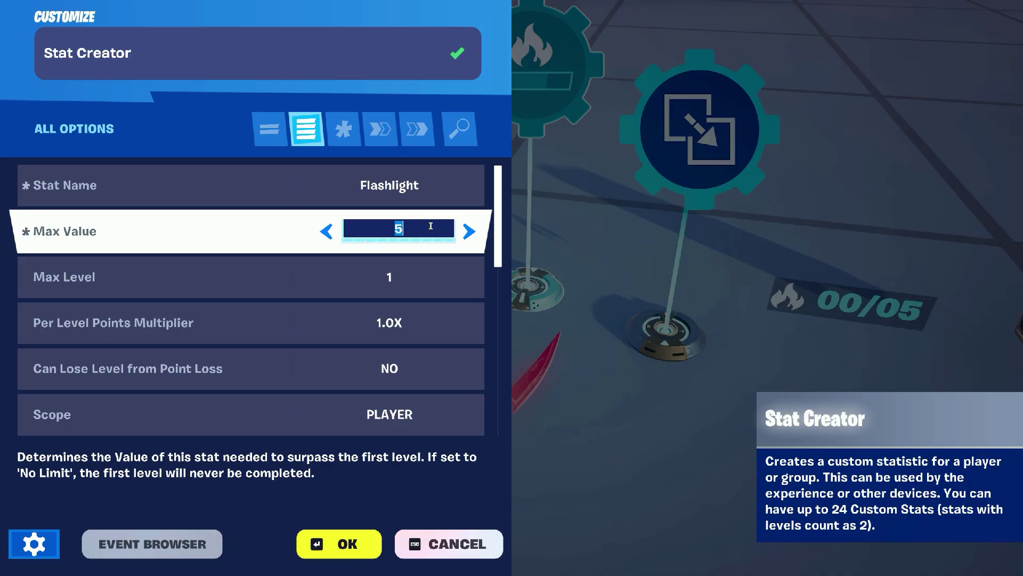
scroll(405, 299, "down", 5)
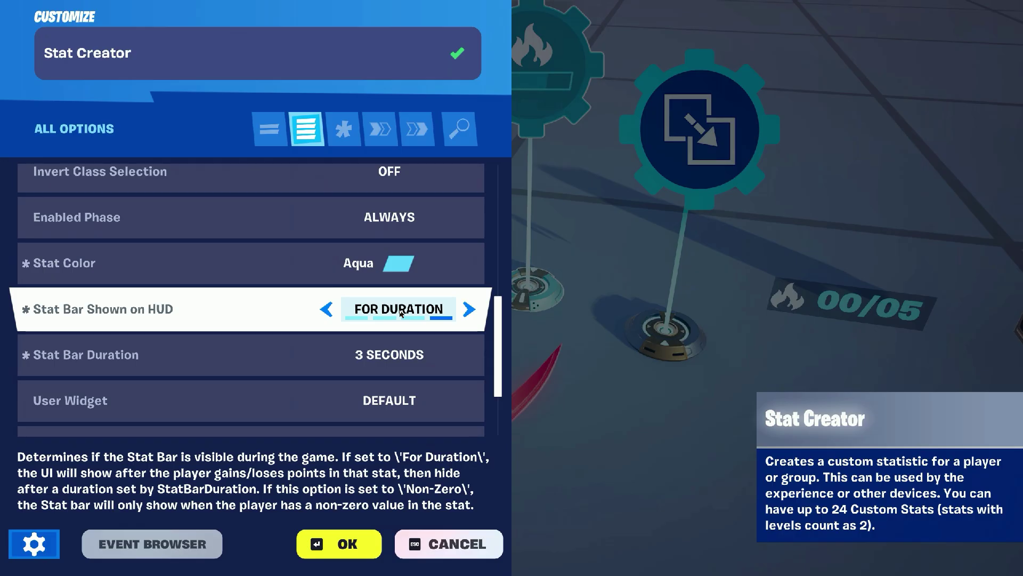
key("Escape")
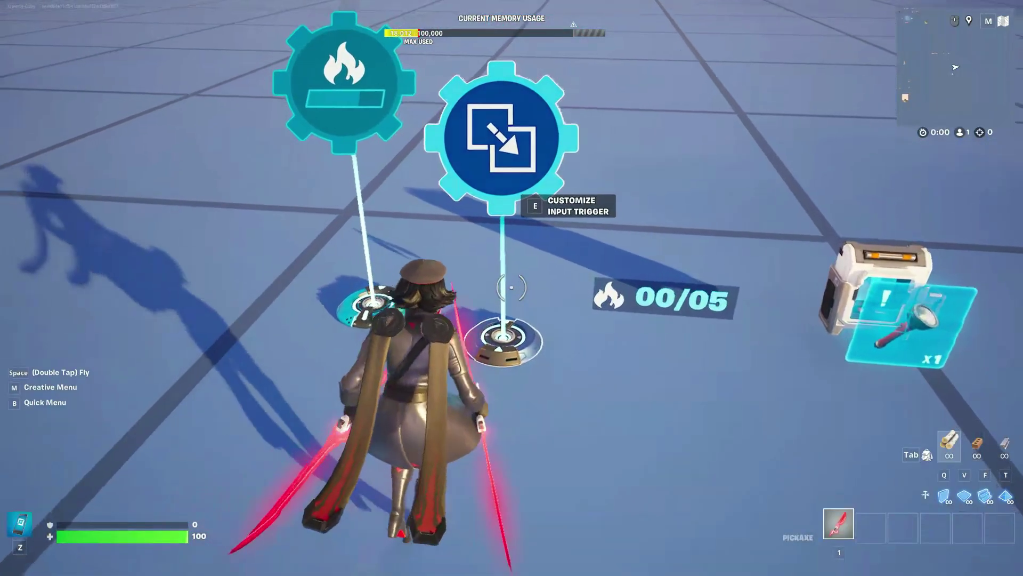
Step: Review the first Input Trigger's options, functions and the event it sends when its input is pressed
key("e")
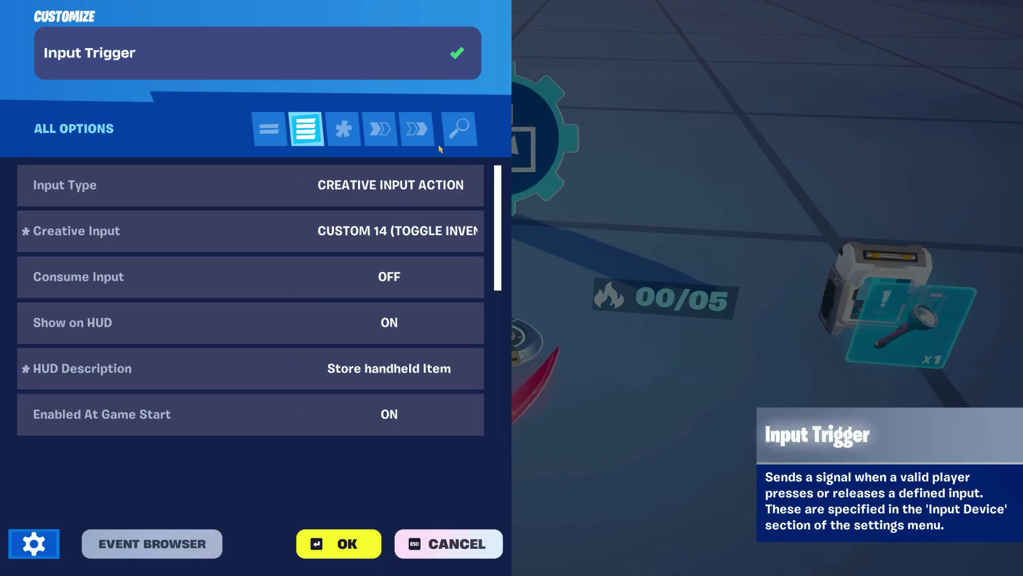
left_click(421, 140)
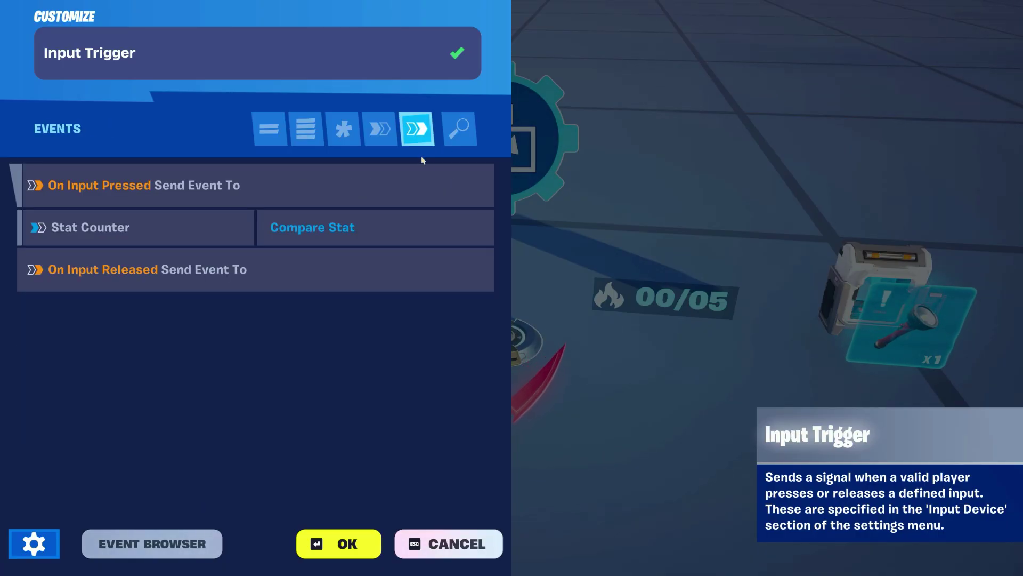
left_click(383, 126)
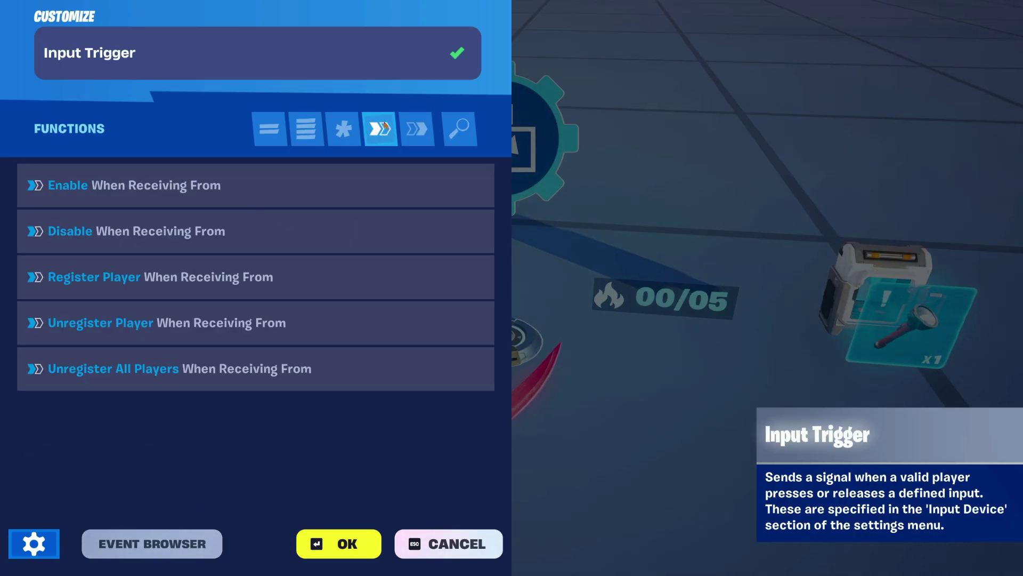
left_click(418, 128)
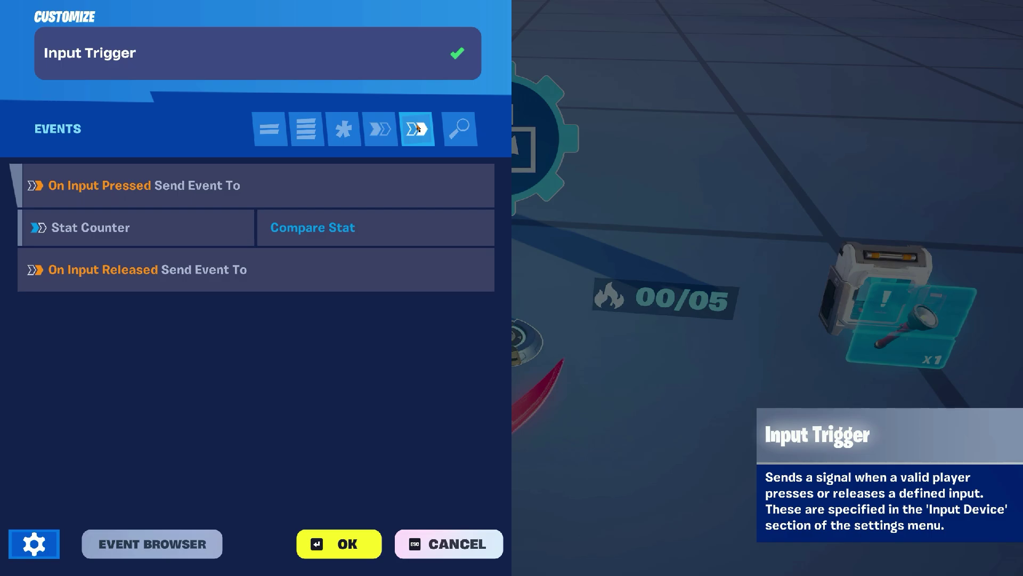
left_click(307, 541)
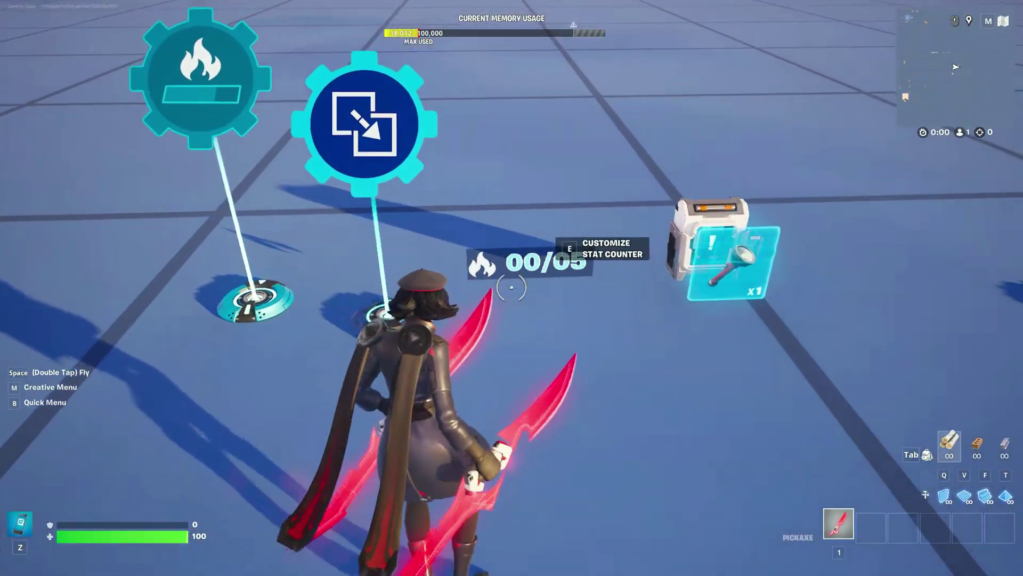
Step: Open the Stat Counter's options and cycle through the tracked stat choices, ending on Flashlight
key("e")
left_click(313, 137)
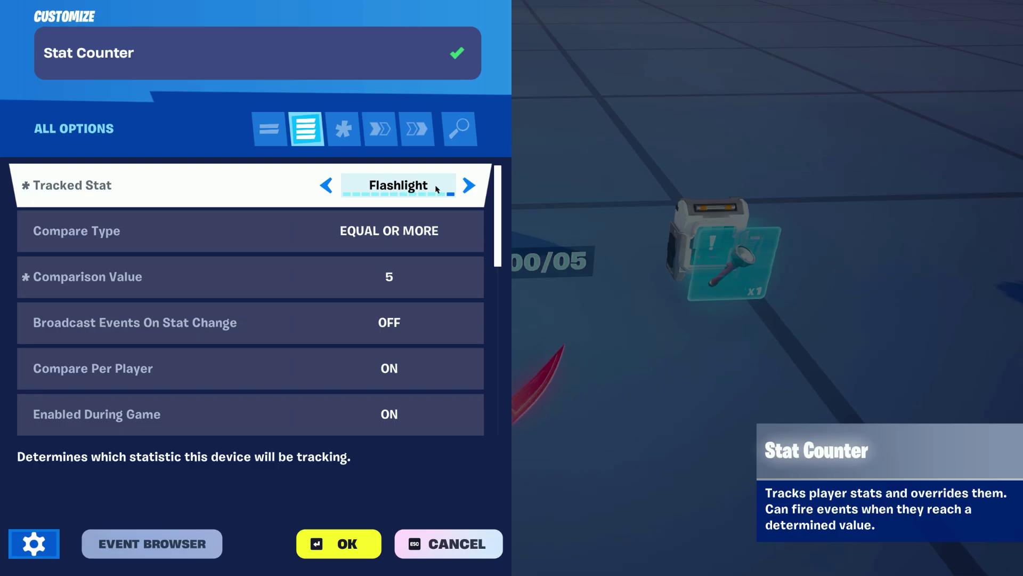
left_click(468, 185)
left_click(468, 186)
left_click(468, 186)
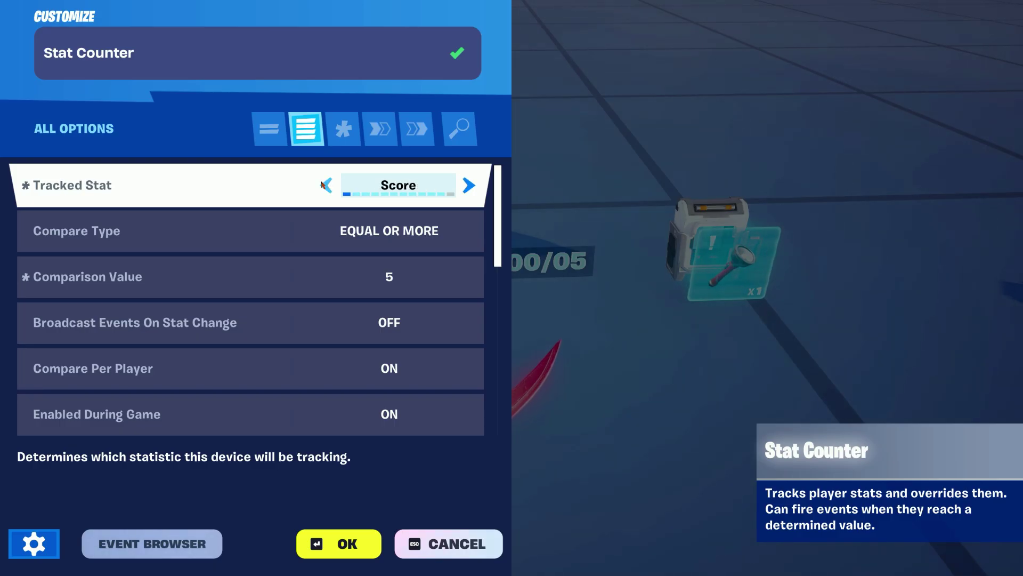
left_click(469, 185)
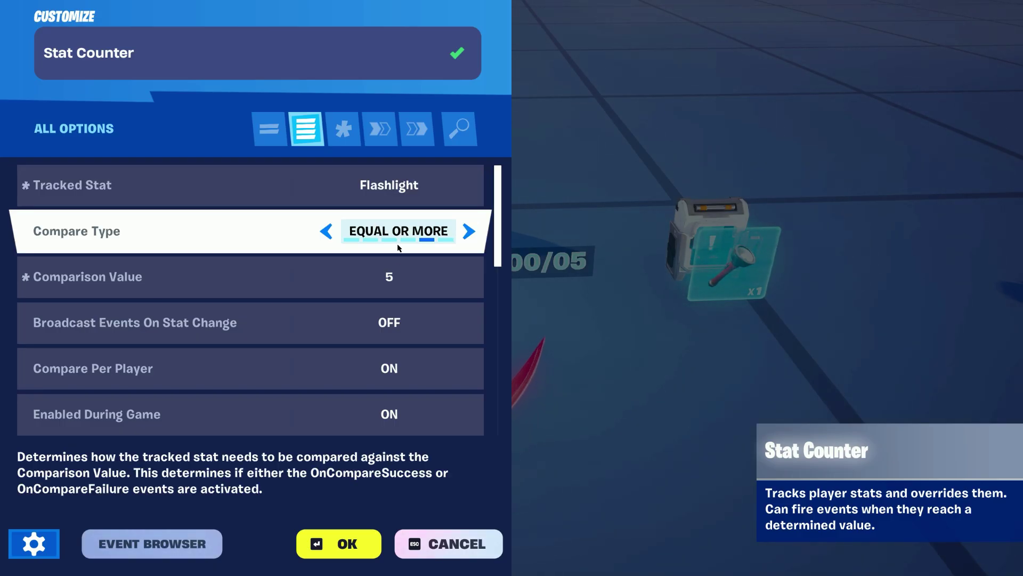
Step: Review the Stat Counter's comparison value and its value override type and amount
left_click(370, 276)
scroll(452, 228, "down", 3)
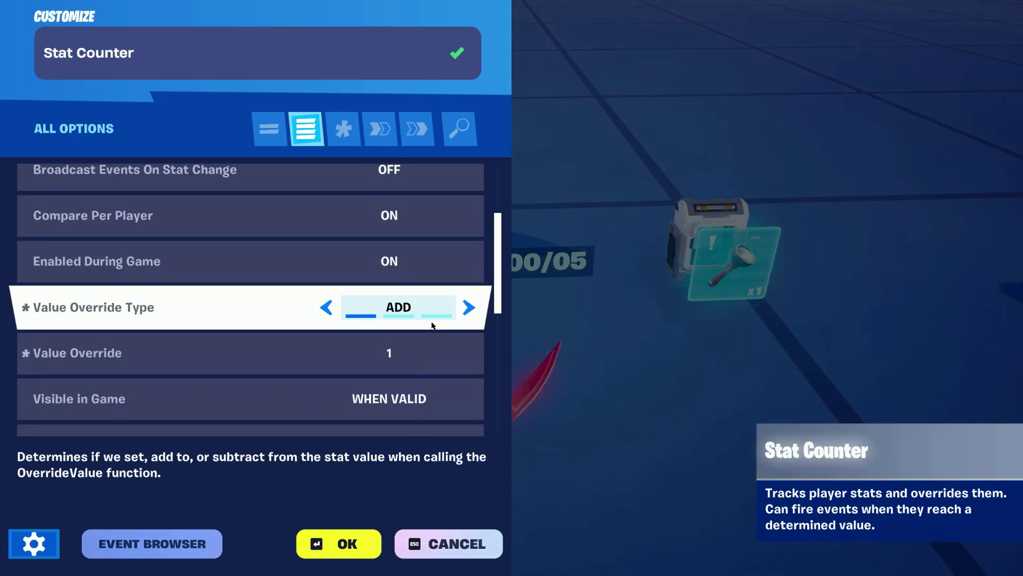
left_click(359, 346)
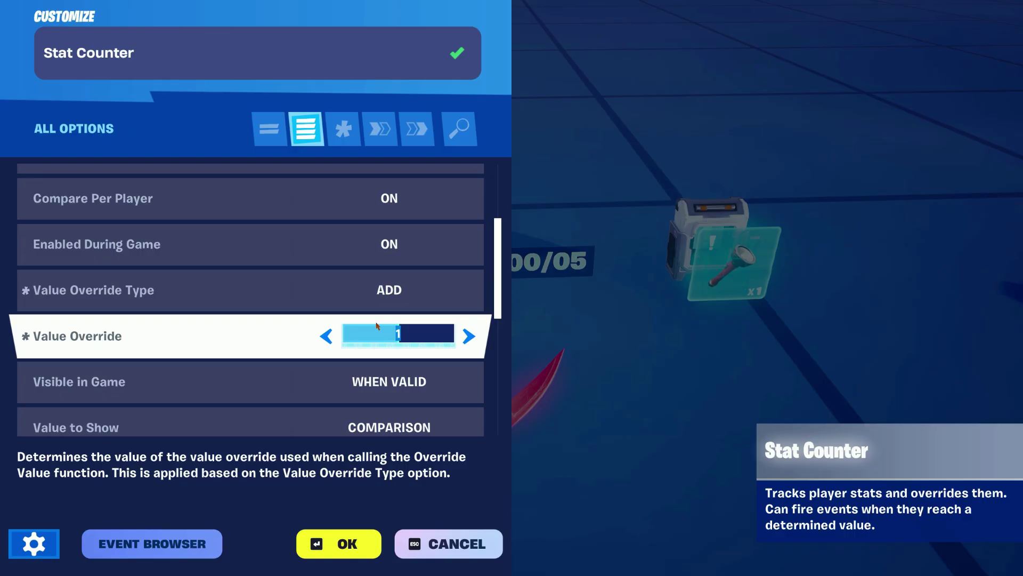
Step: Review the Stat Counter's function and event bindings for overriding values, comparing stats and compare failure
left_click(380, 129)
scroll(320, 229, "up", 3)
left_click(354, 131)
left_click(368, 134)
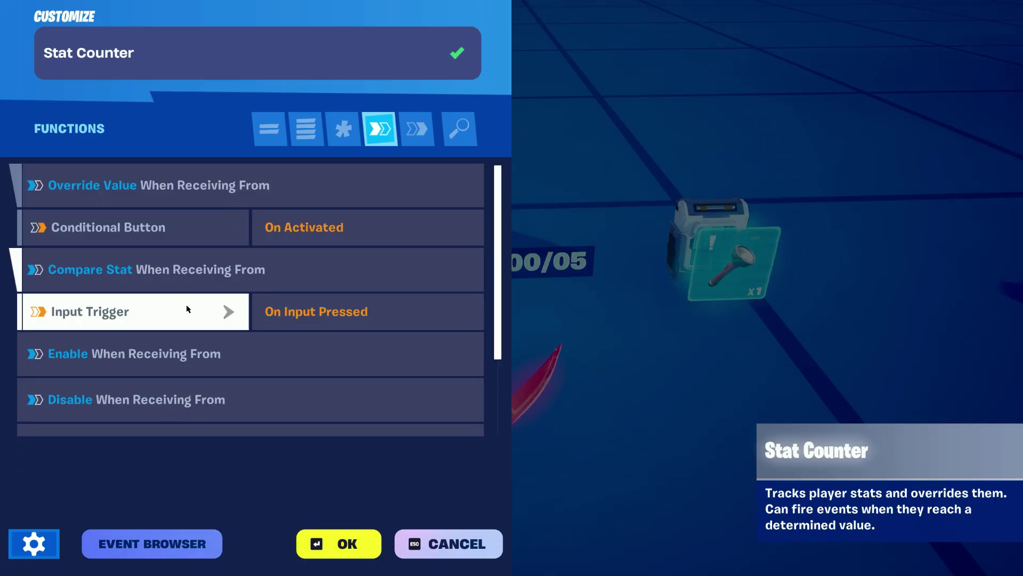
left_click(418, 140)
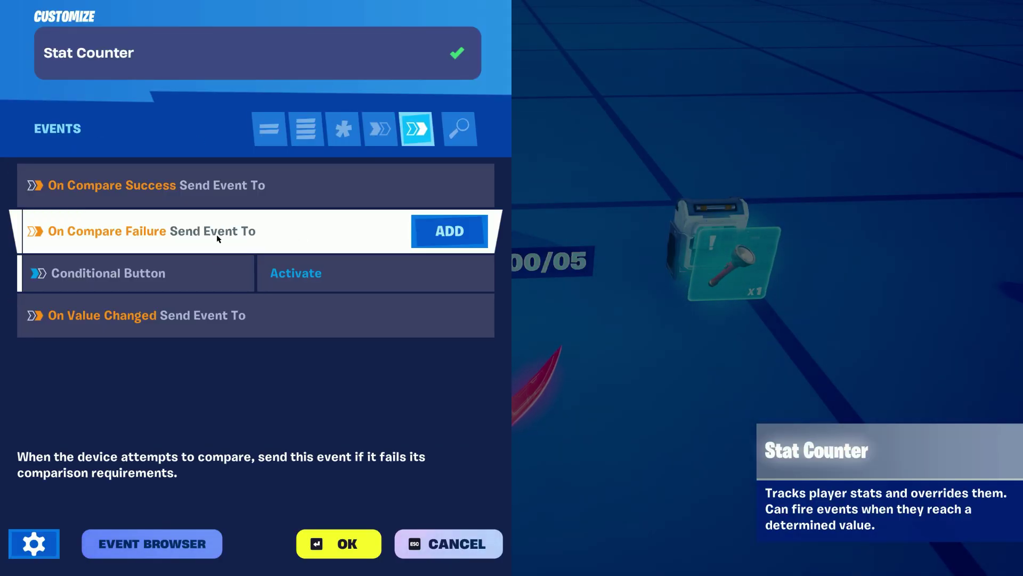
left_click(341, 544)
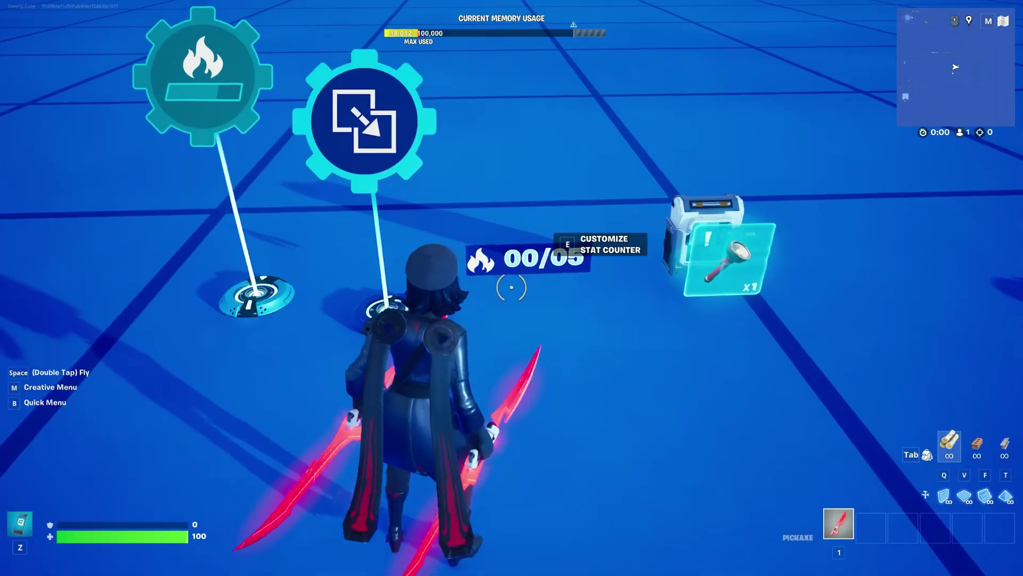
Step: Review the Conditional Button's options and functions, including the Require Holding Item setting and the Activate binding
key("e")
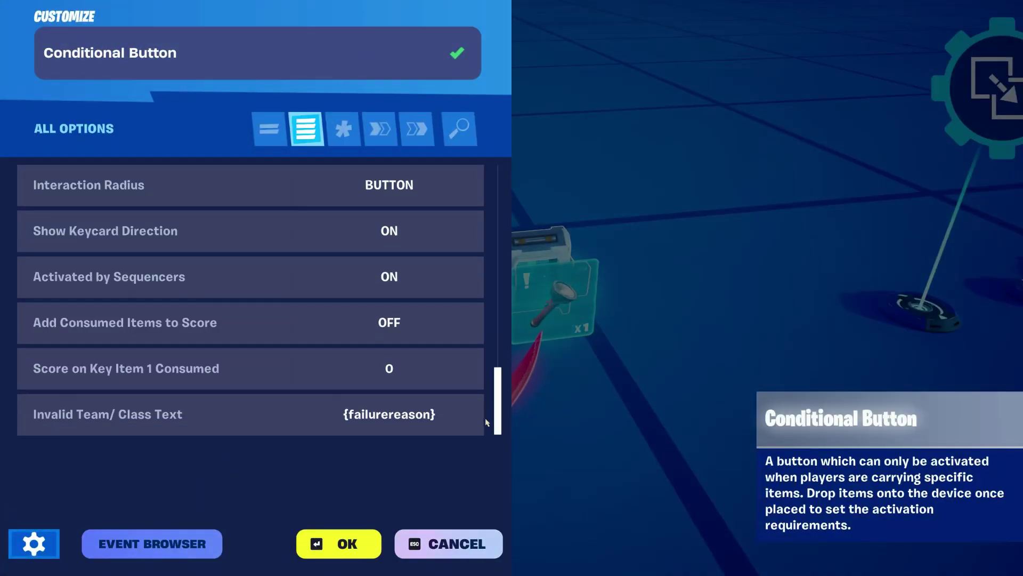
scroll(487, 400, "up", 5)
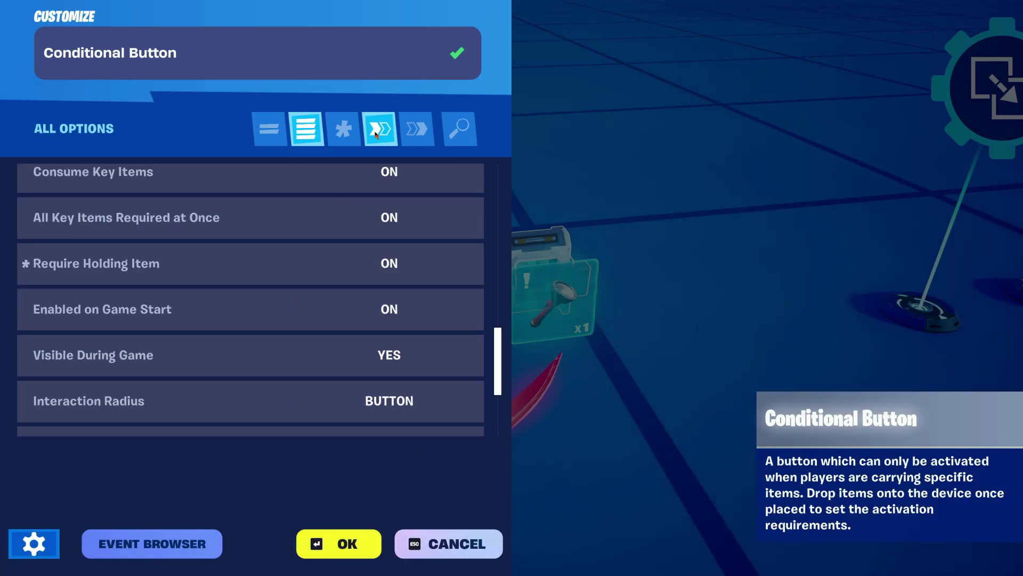
left_click(378, 134)
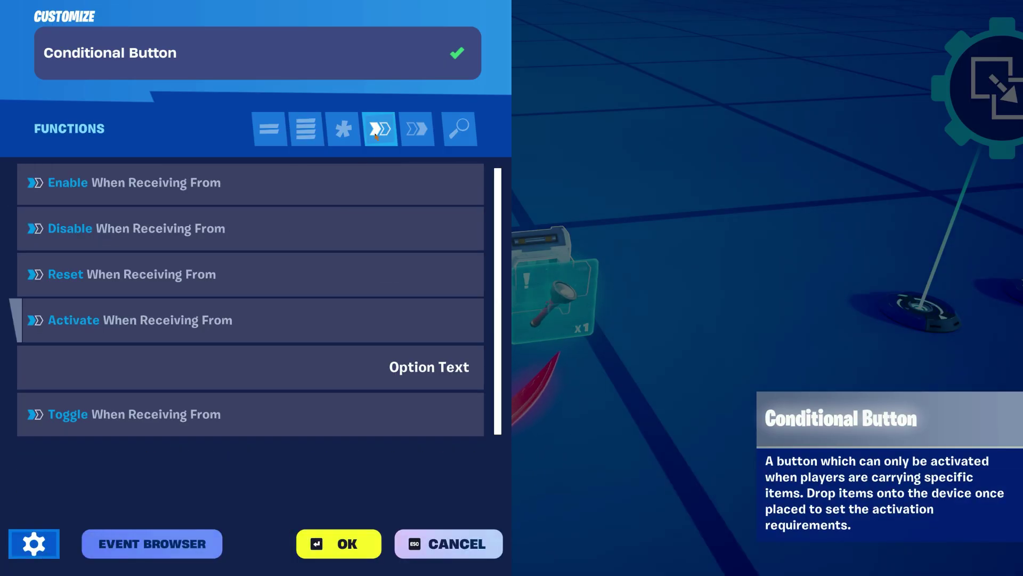
left_click(347, 134)
left_click(377, 131)
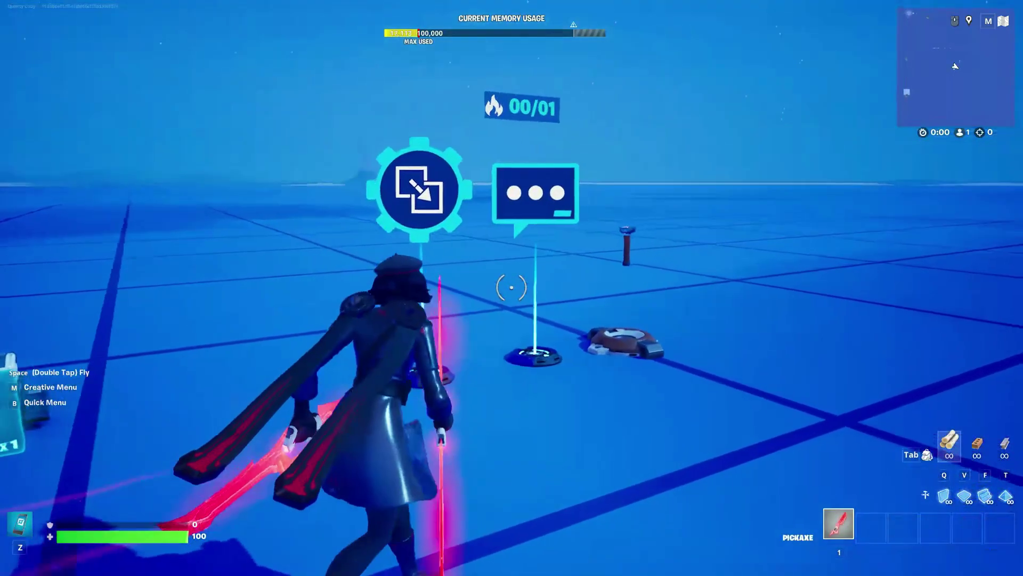
Step: Review Input Trigger2's options, functions and events, including the Emote input, HUD description and the On Input Pressed binding to the Pop-up Dialog
key("w")
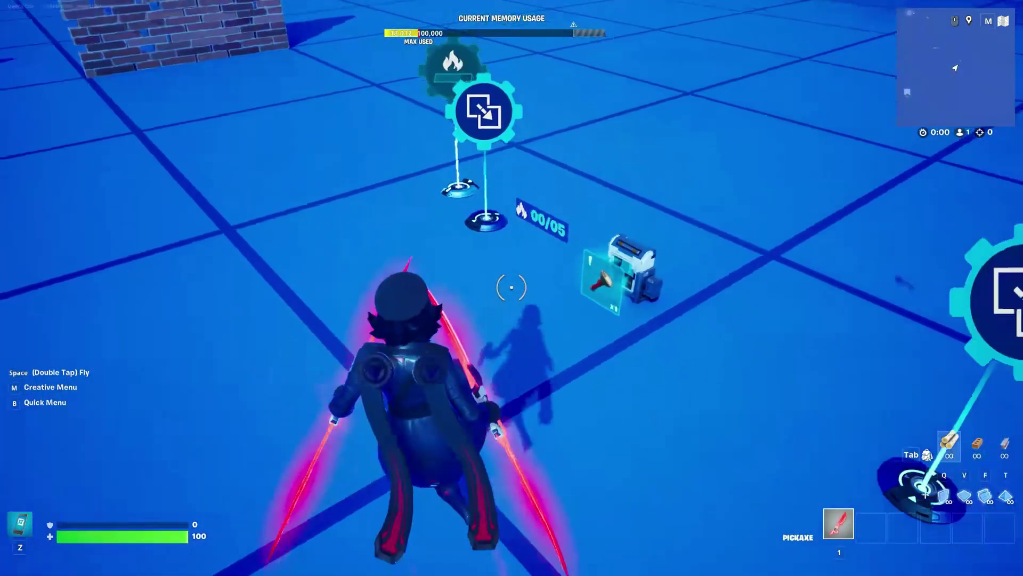
key("space")
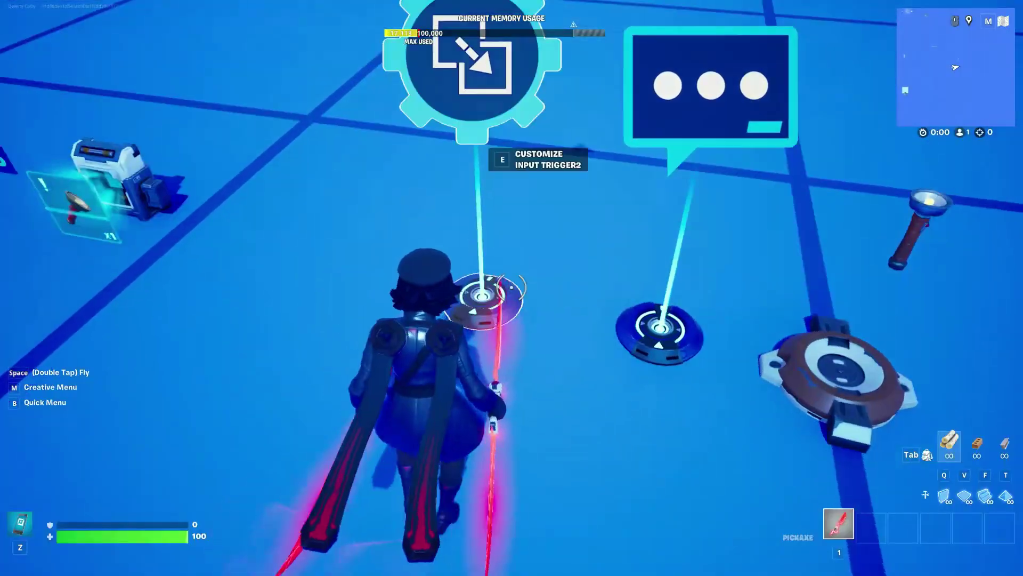
key("e")
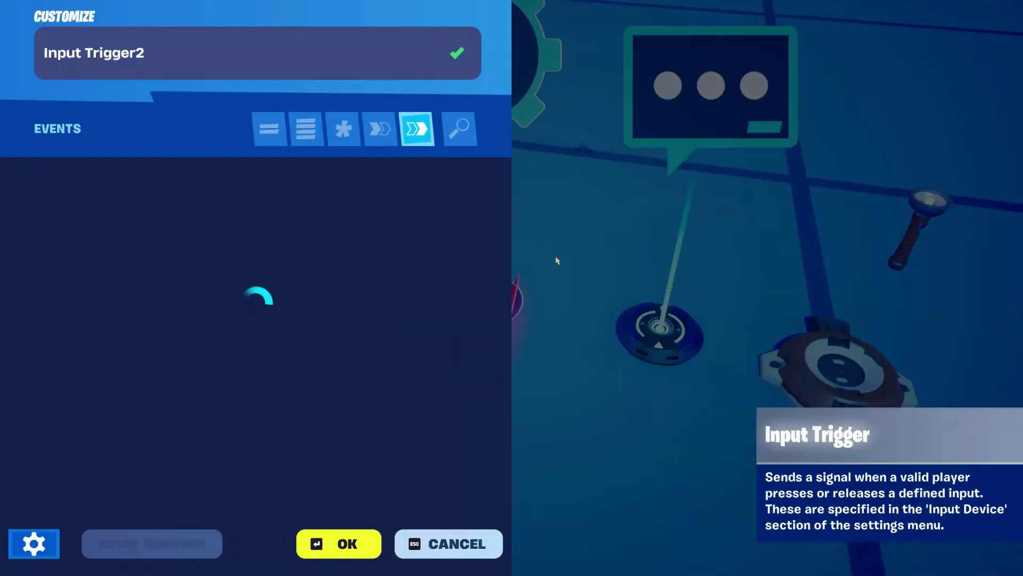
left_click(314, 132)
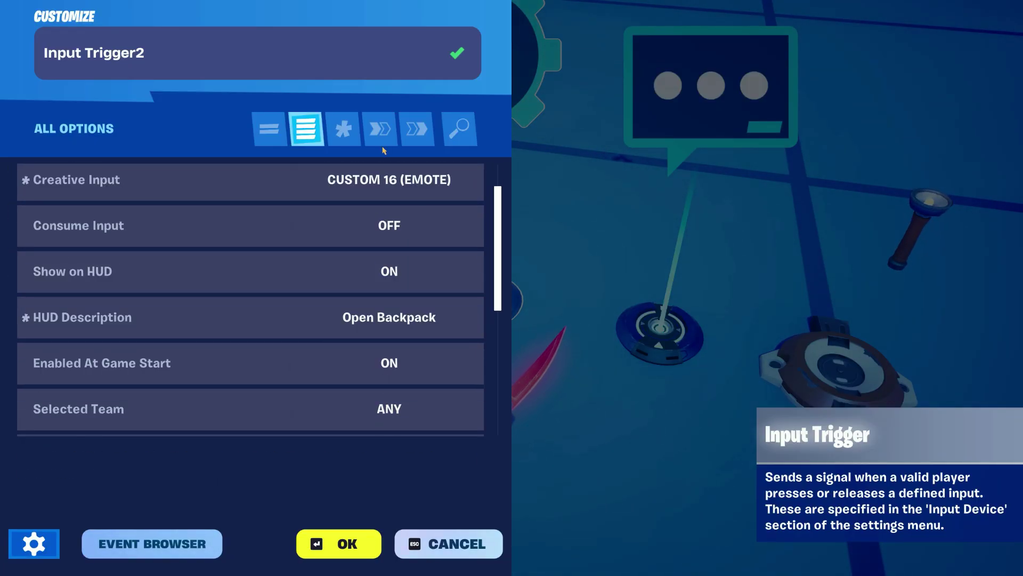
left_click(379, 127)
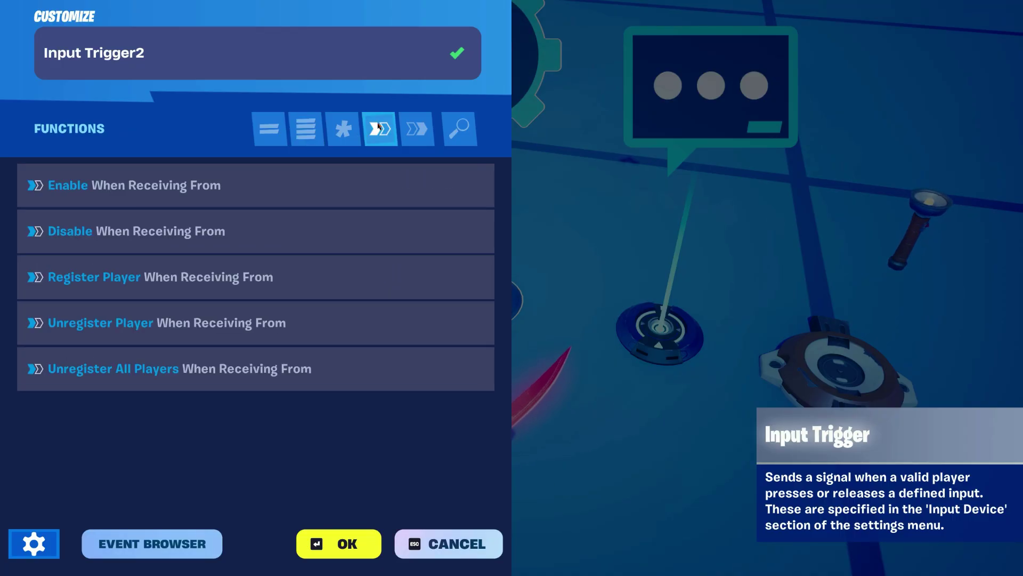
left_click(424, 124)
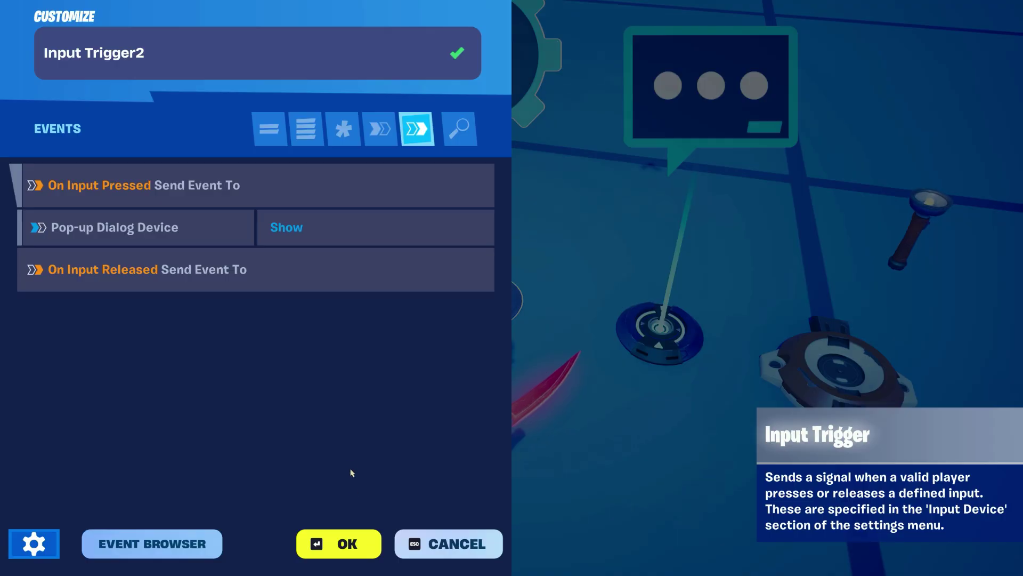
left_click(341, 544)
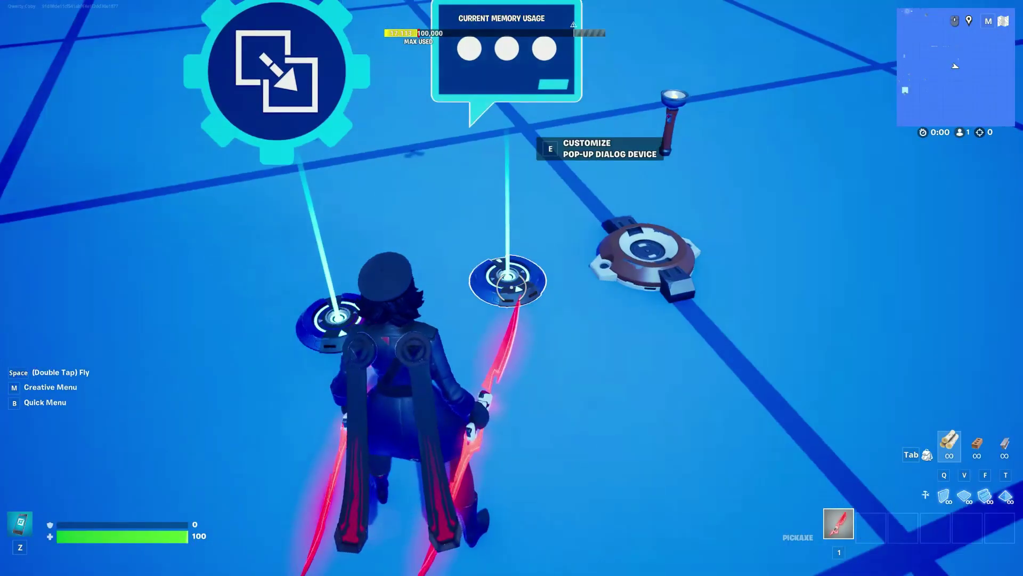
Step: Review the Pop-up Dialog Device's title, content alignment, display and default back button options
key("e")
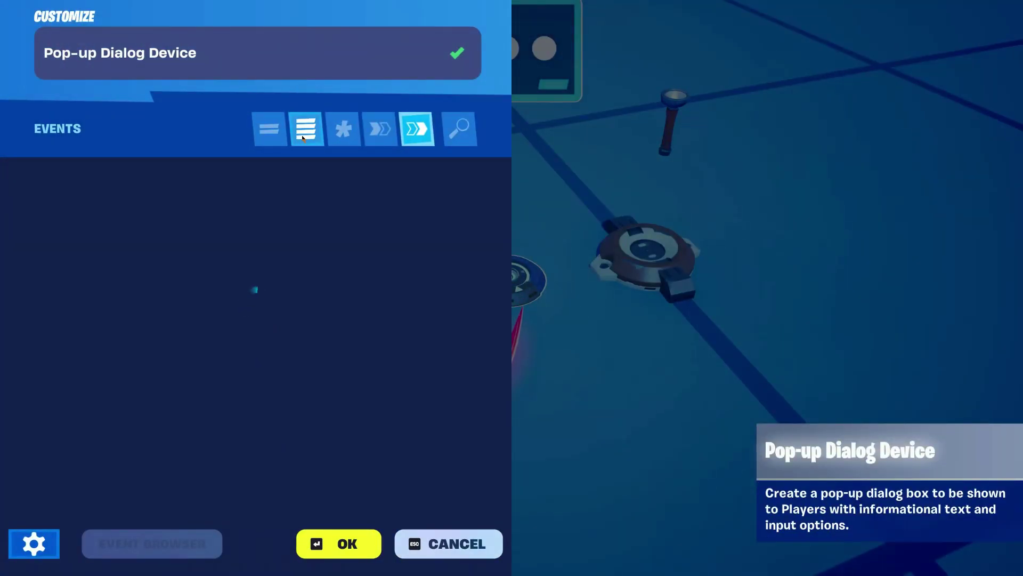
left_click(303, 137)
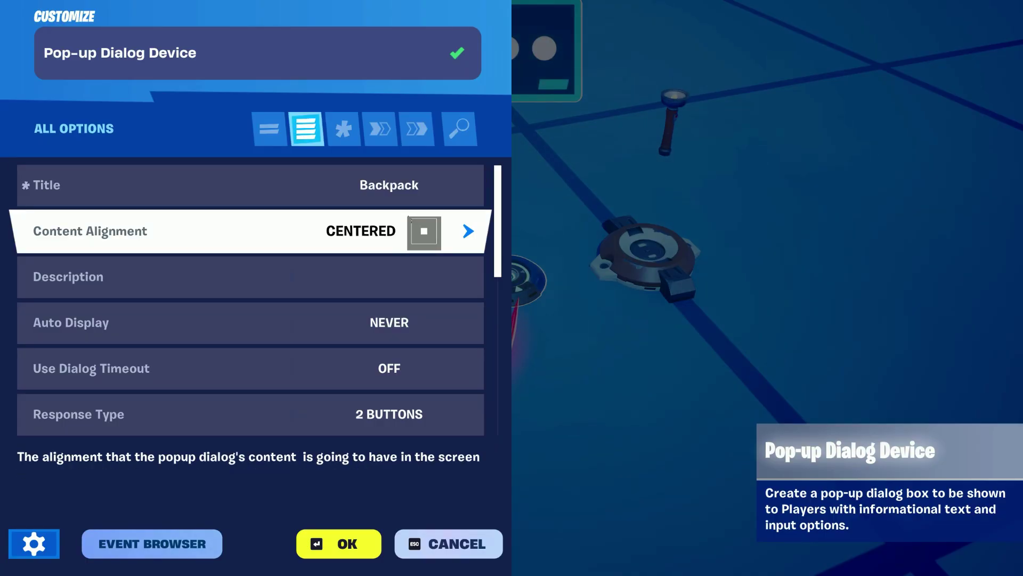
left_click(354, 204)
double_click(391, 188)
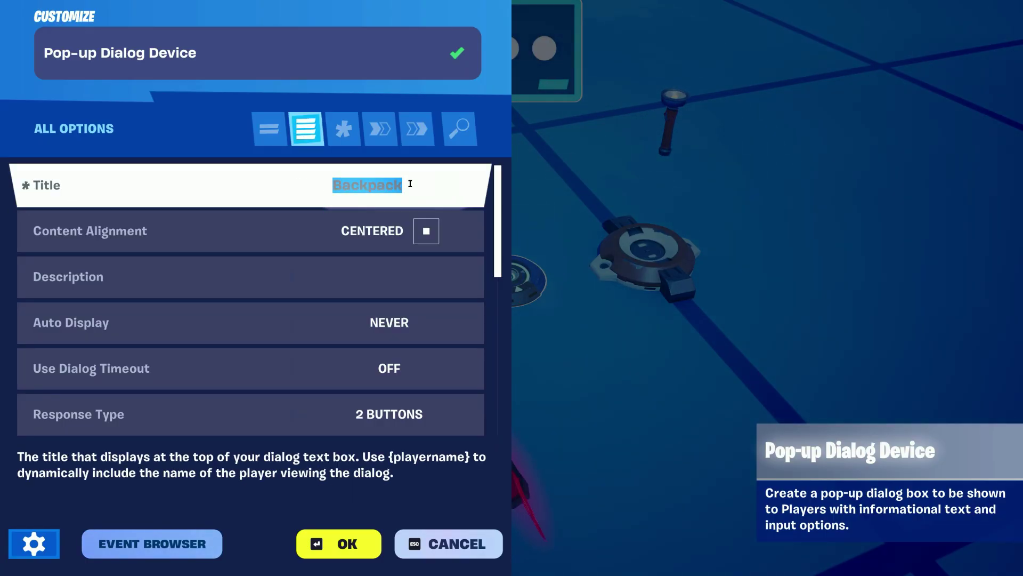
scroll(405, 374, "down", 1)
scroll(410, 379, "down", 2)
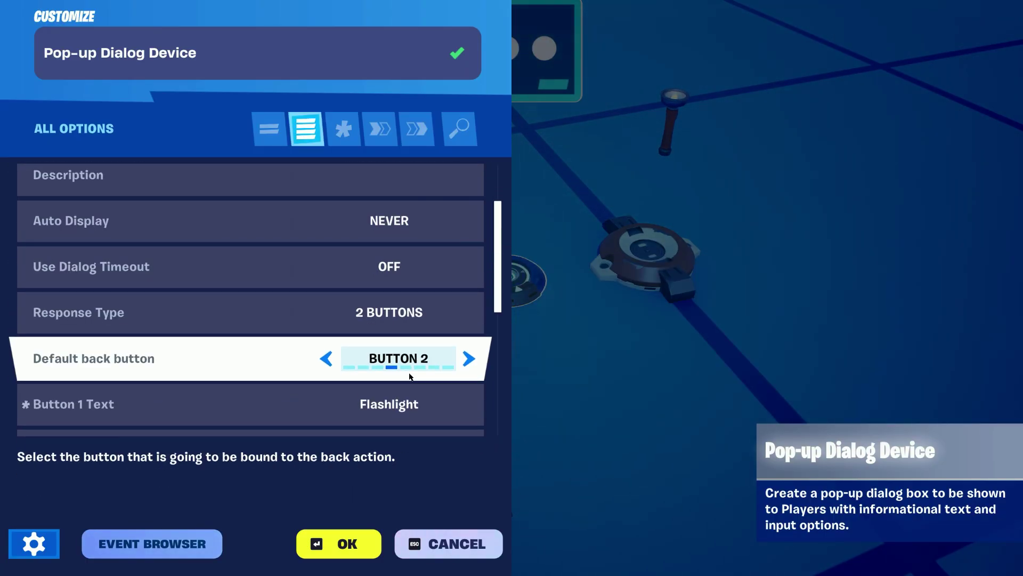
Step: Cycle through the dialog's response types, ending on 2 Buttons, and review the button texts and remaining options
left_click(333, 268)
left_click(332, 268)
left_click(332, 268)
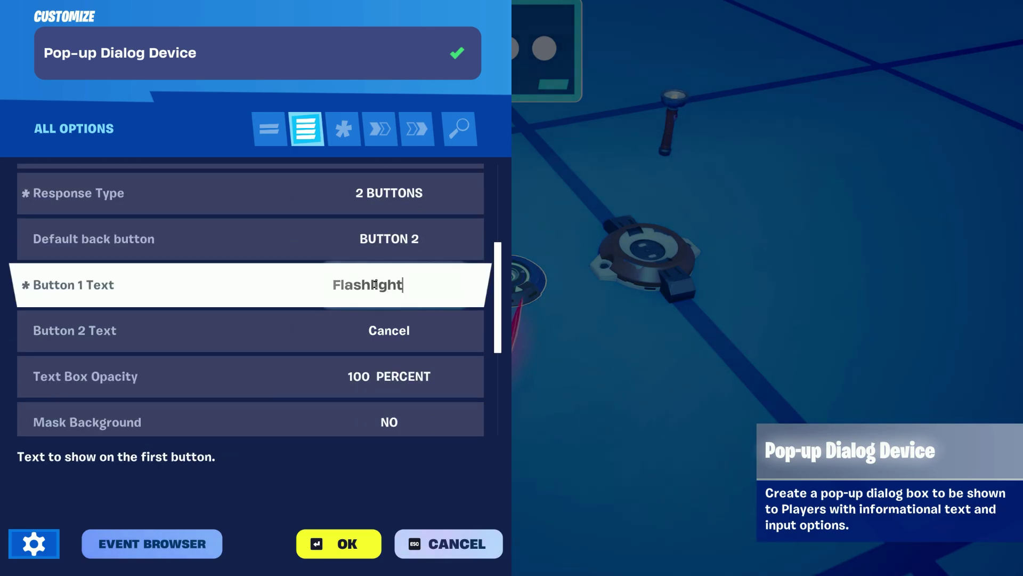
scroll(376, 287, "down", 5)
scroll(375, 288, "down", 2)
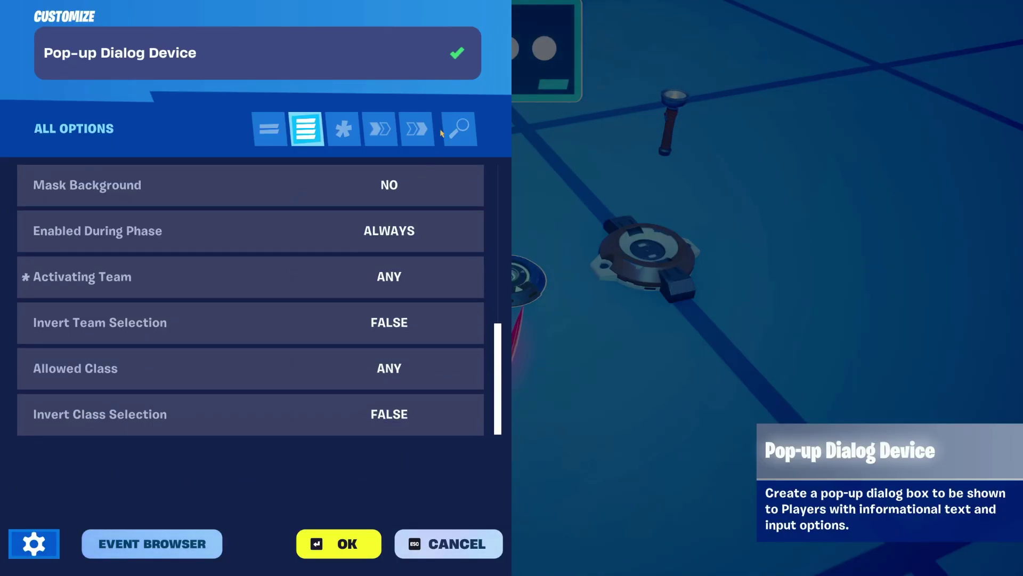
Step: Review the Pop-up Dialog Device's event bindings, focusing on which device On Responding Button 1 sends its event to
left_click(414, 134)
scroll(367, 194, "up", 5)
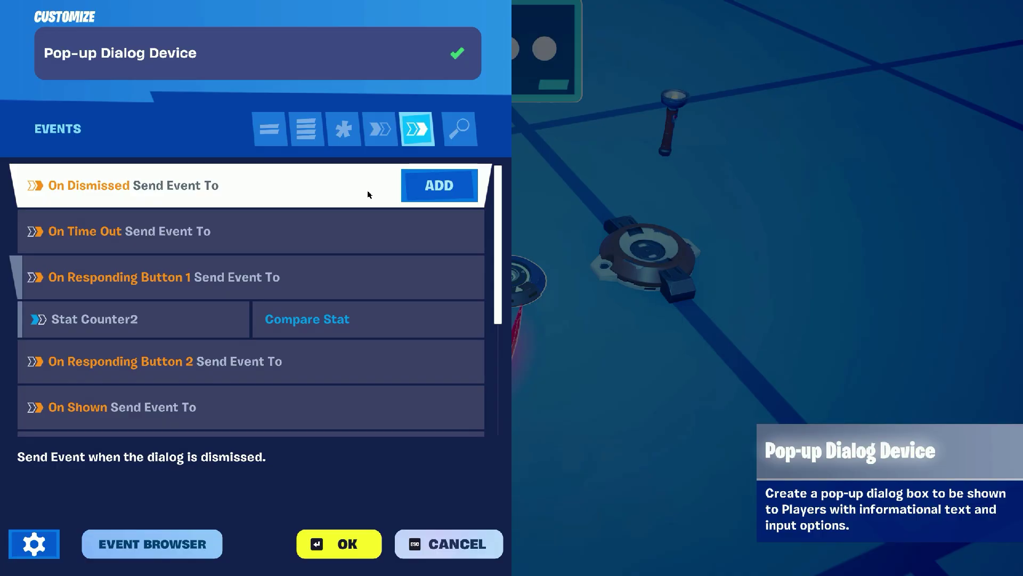
left_click(335, 541)
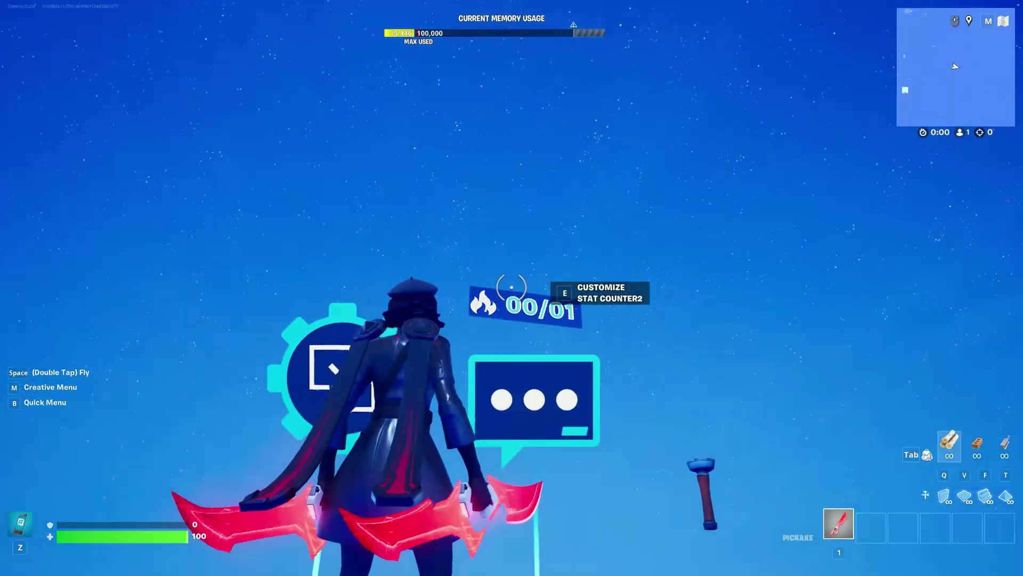
Step: Review Stat Counter2's options, cycling the tracked stat to Flashlight and checking the comparison value and value override settings
key("e")
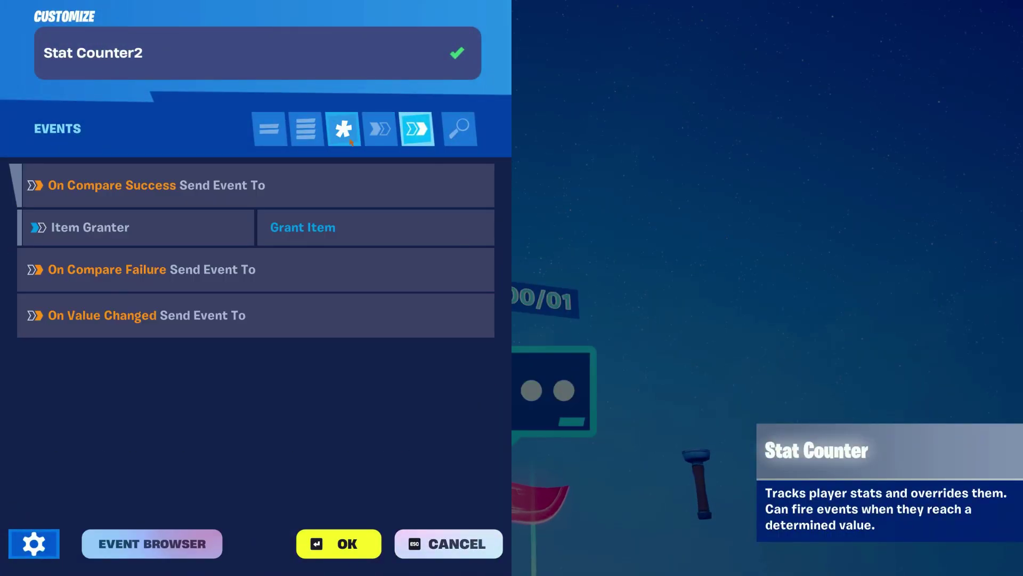
left_click(310, 137)
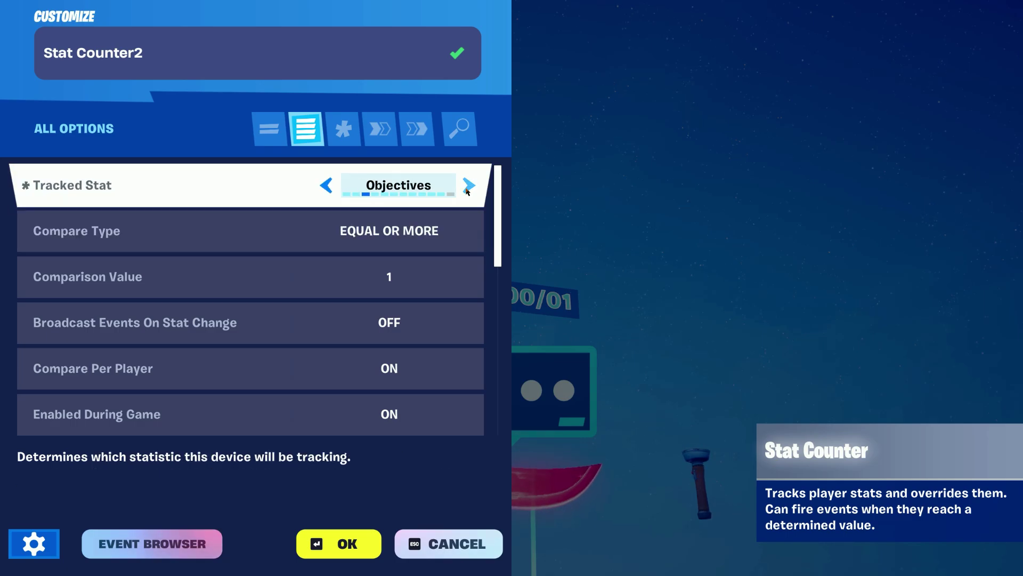
left_click(468, 187)
left_click(387, 276)
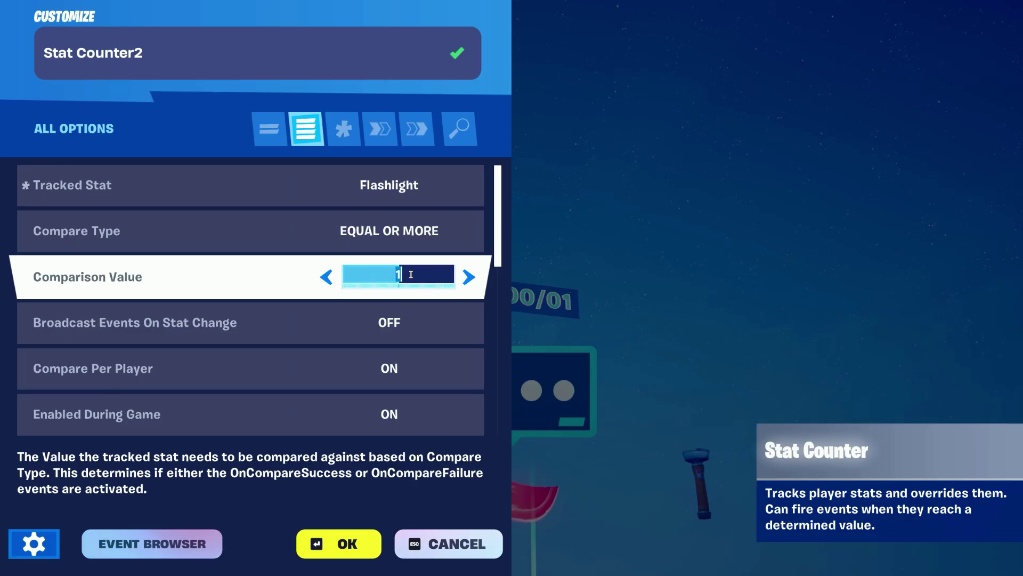
scroll(406, 274, "down", 4)
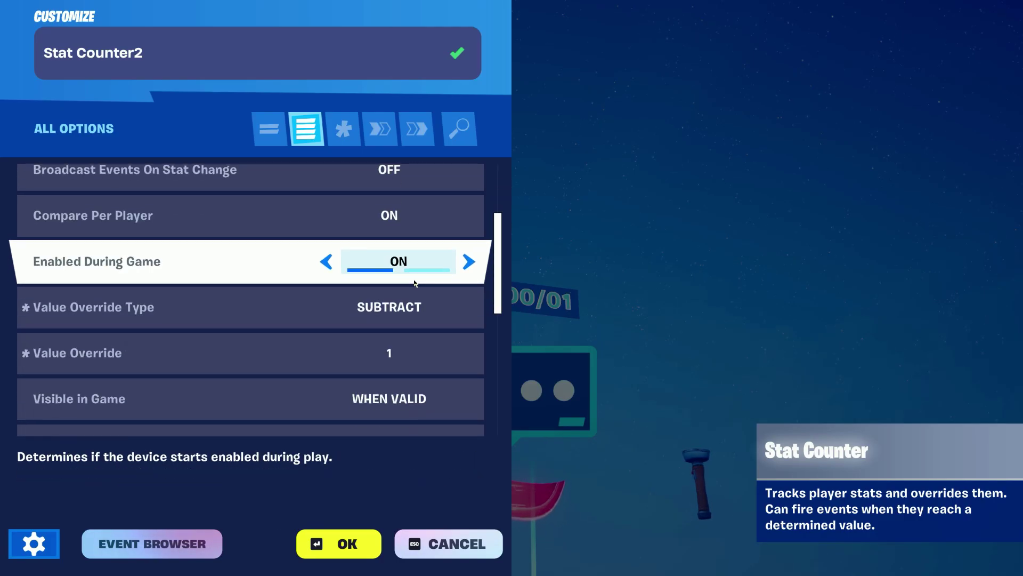
left_click(436, 336)
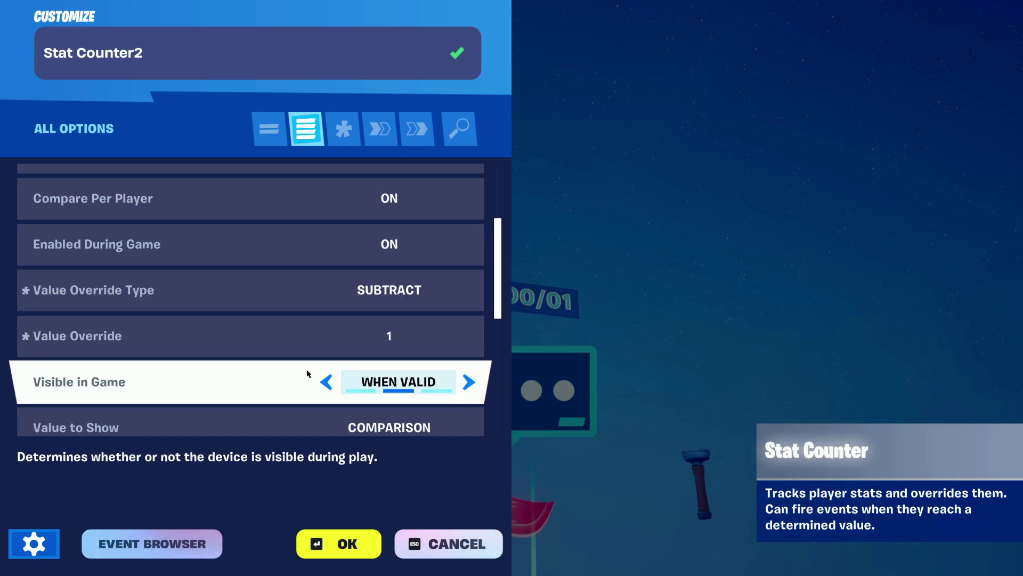
Step: Review Stat Counter2's function and event bindings for overriding the value, comparing the stat and compare success
left_click(358, 127)
left_click(376, 126)
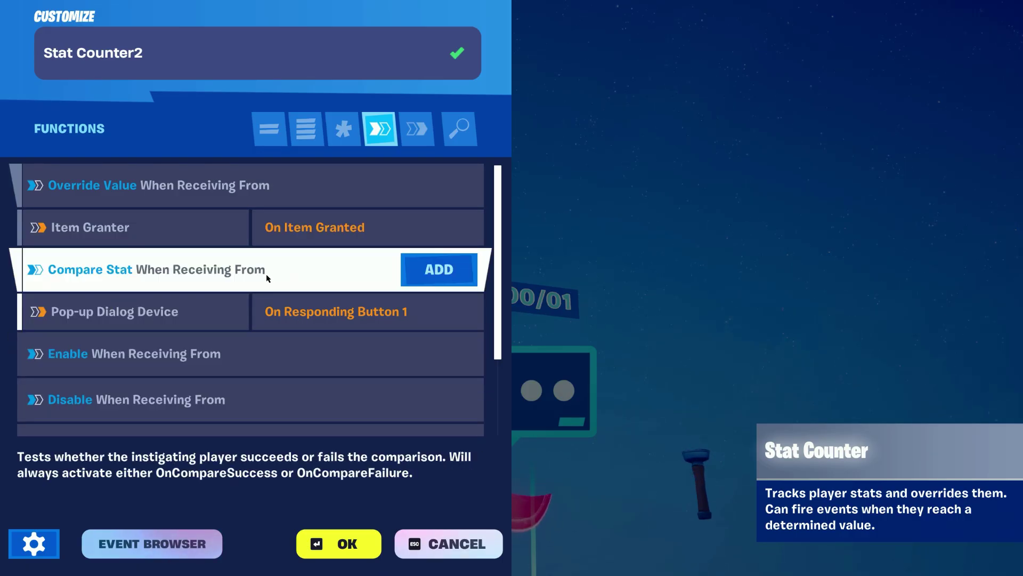
left_click(424, 133)
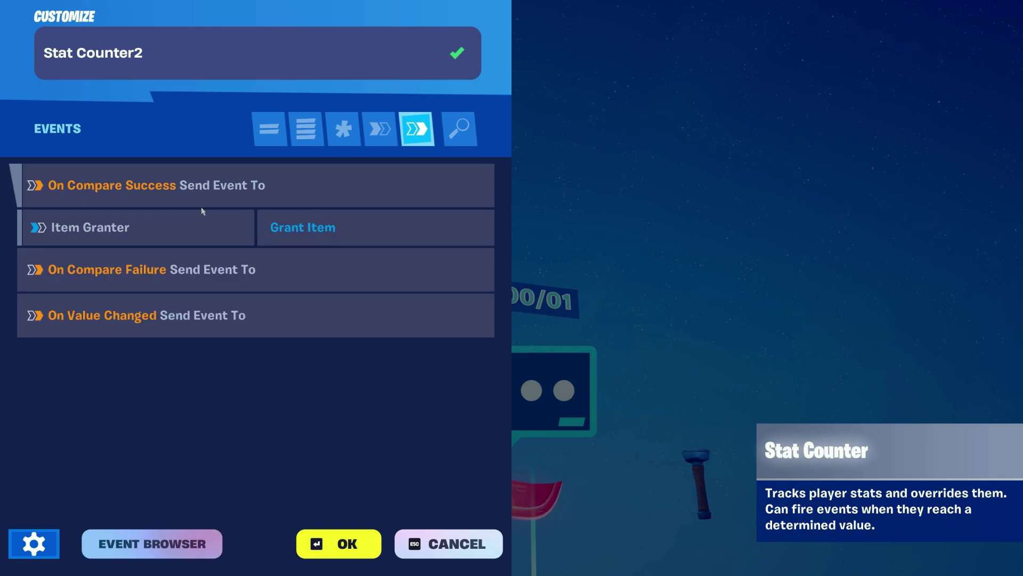
left_click(344, 544)
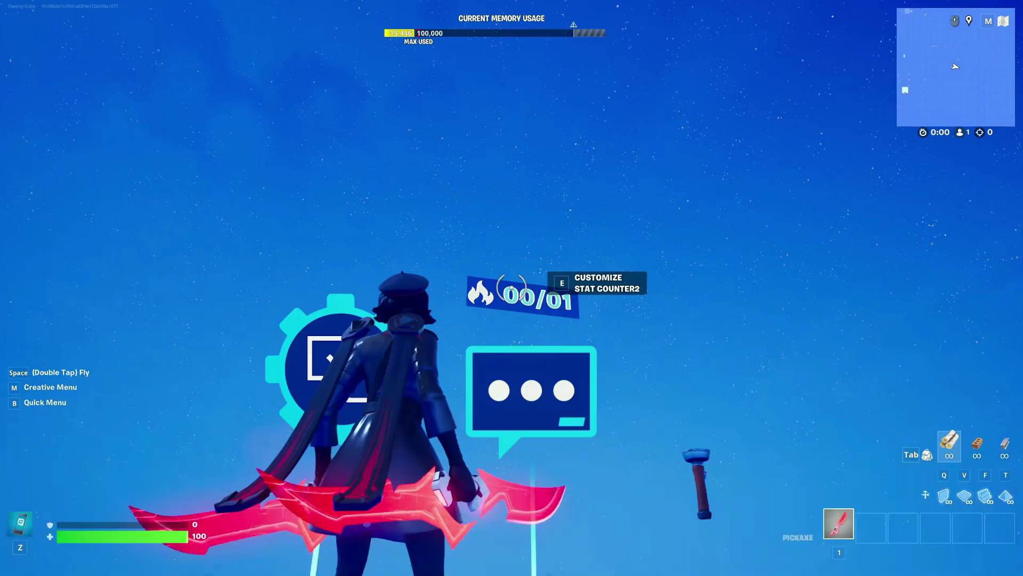
Step: Reposition the Item Granter with the phone tool, placing it on open floor farther from the Pop-up Dialog Device
key("w")
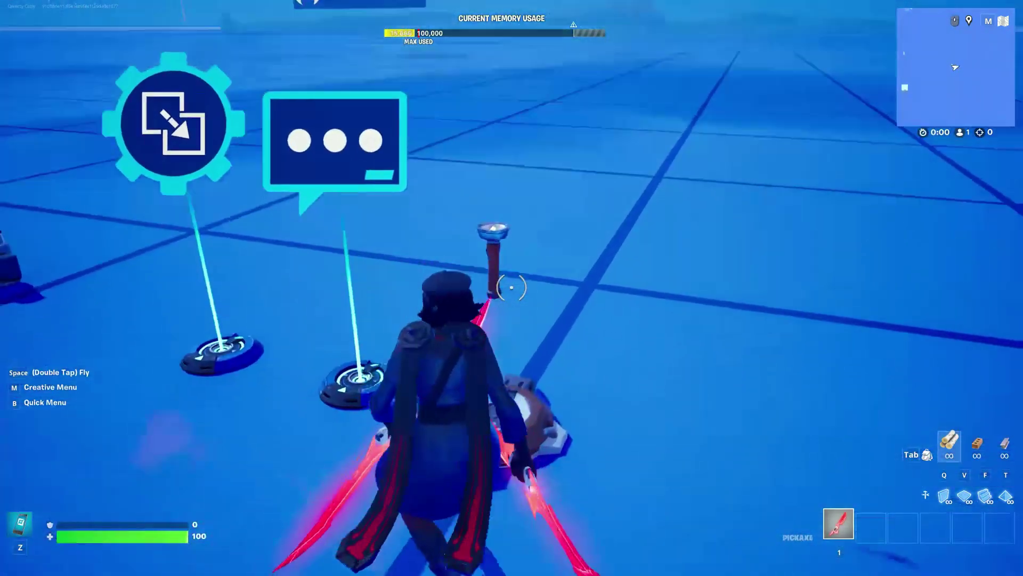
key("z")
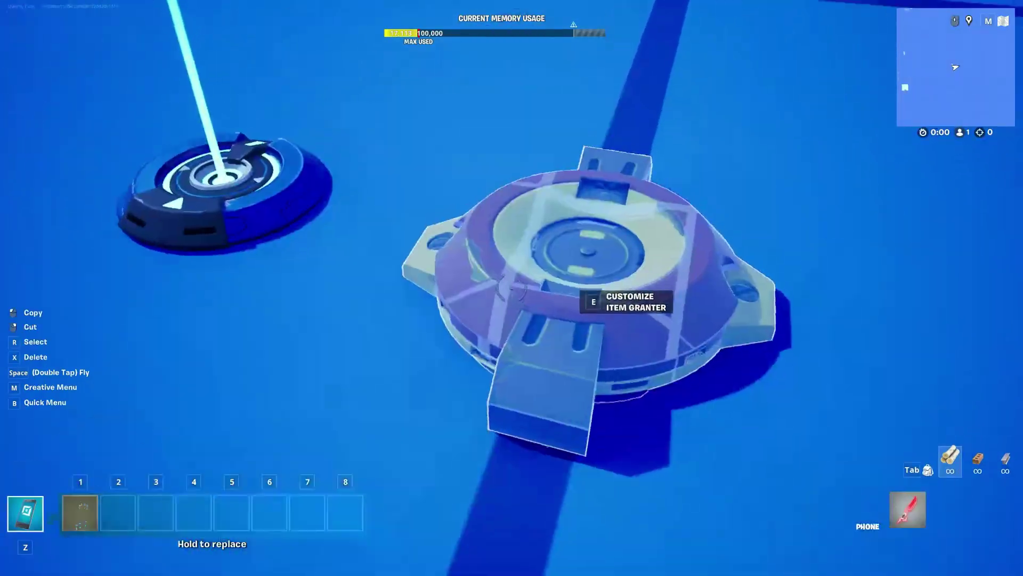
right_click(511, 287)
left_click(511, 287)
key("1")
left_click(512, 287)
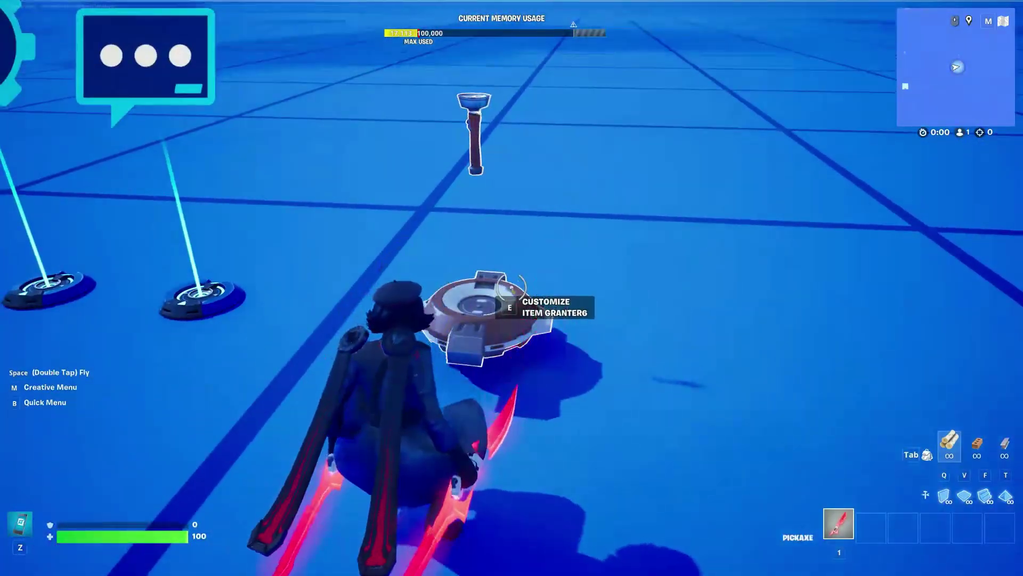
Step: Review Item Granter6's On Grant Action option and its Grant Item and On Item Granted bindings with Stat Counter2
key("e")
left_click(313, 133)
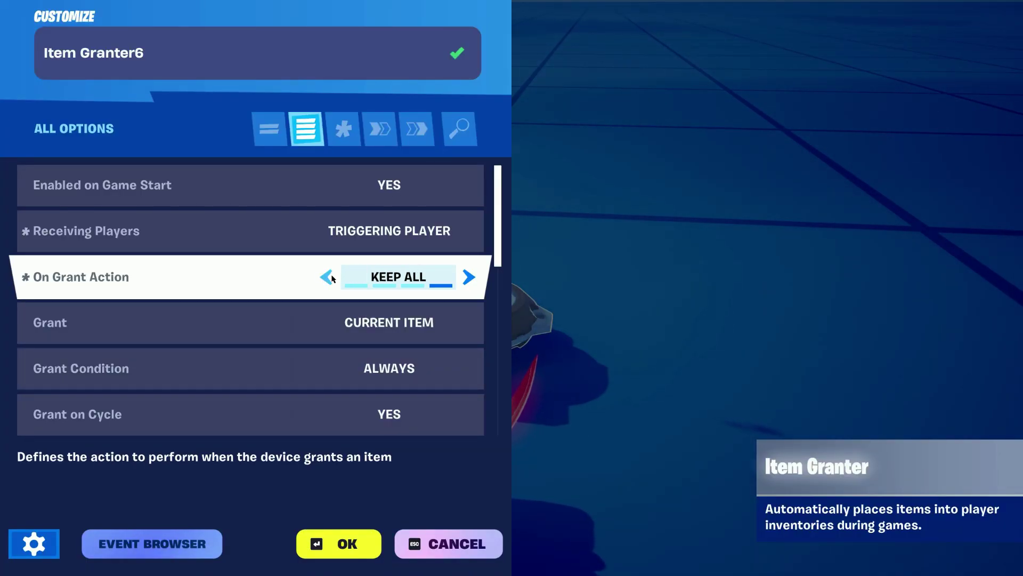
left_click(350, 133)
left_click(376, 134)
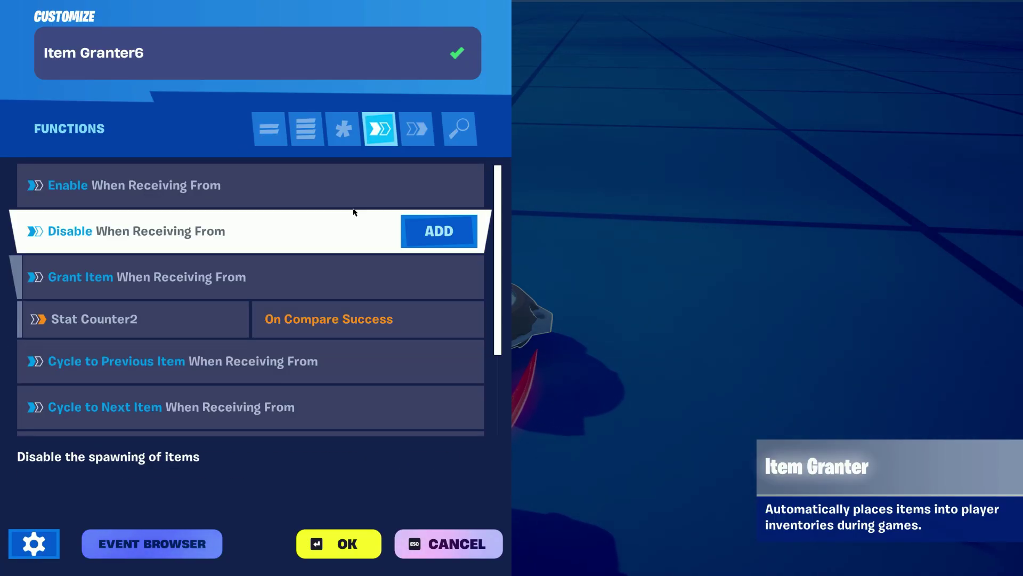
left_click(405, 144)
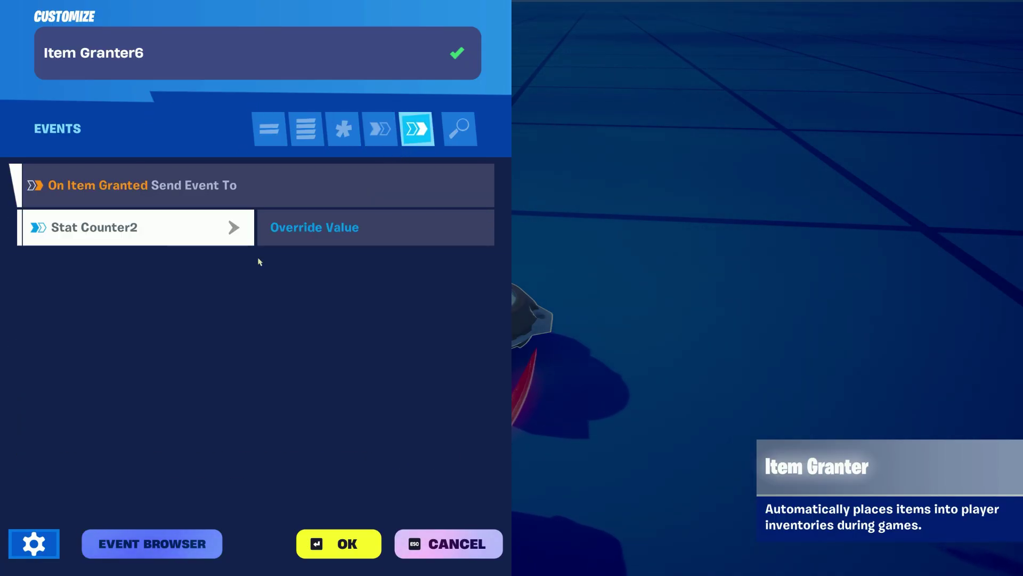
left_click(322, 544)
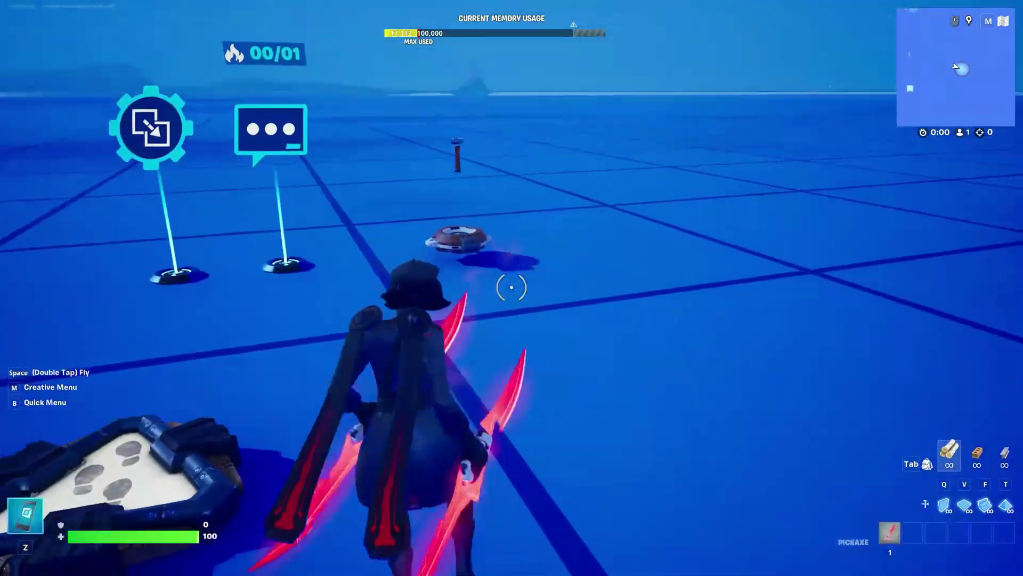
Step: Spawn several Flashlights from the Fortnite items content onto the floor beside the trigger plate and start the game
key("z")
key("b")
left_click(161, 16)
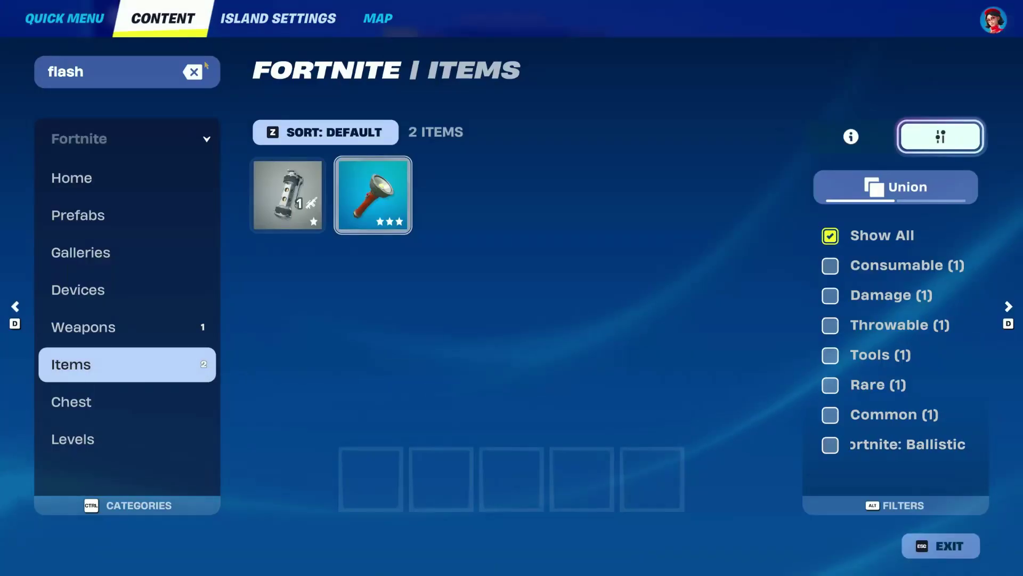
left_click(620, 540)
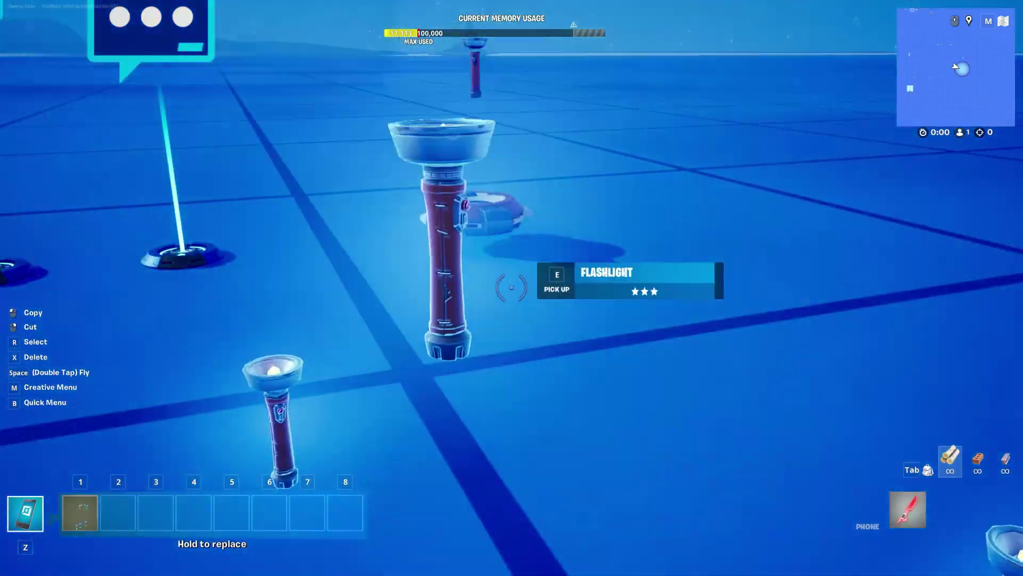
key("b")
key("Escape")
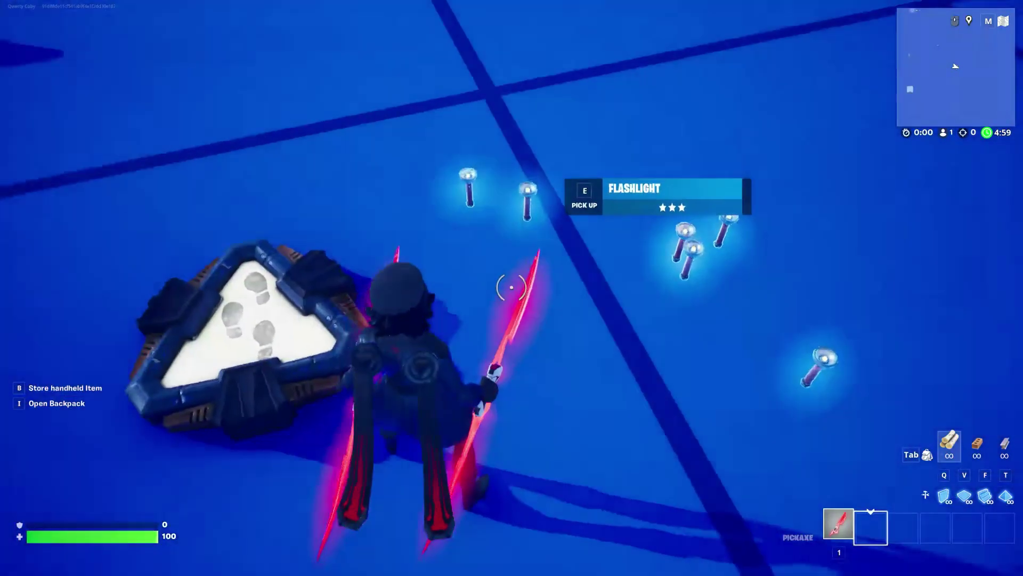
Step: Pick up four of the flashlights from the floor and equip the one in inventory slot 2
key("e")
key("e")
key("e")
key("e")
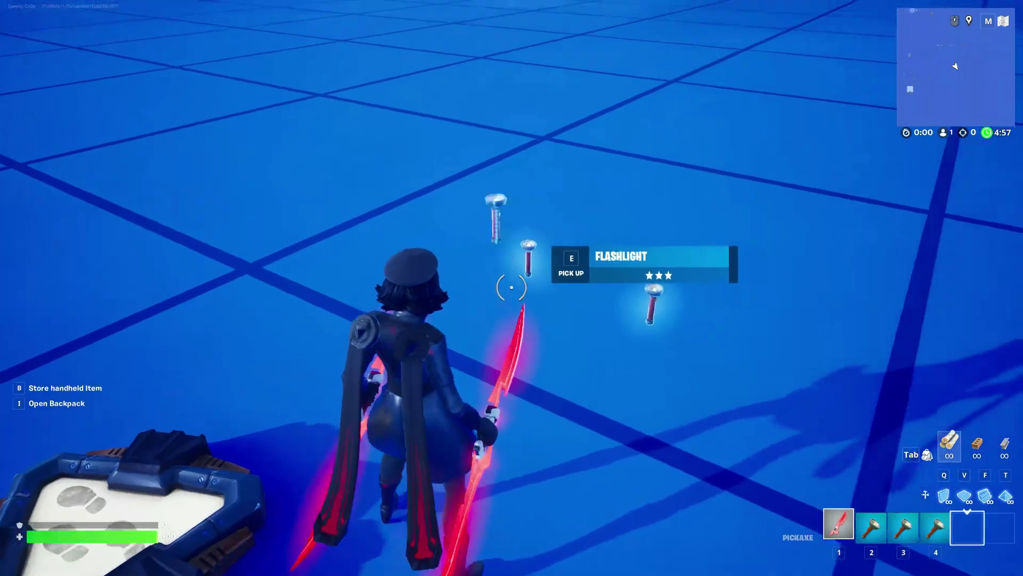
key("e")
key("2")
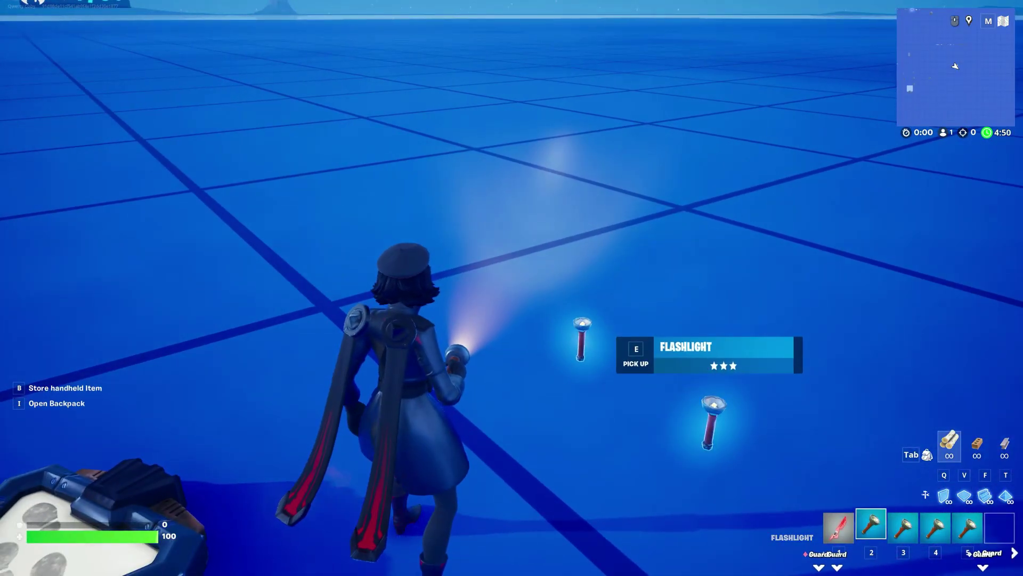
Step: Store three of the carried flashlights in the backpack and take them back out one at a time through the Backpack dialog
key("b")
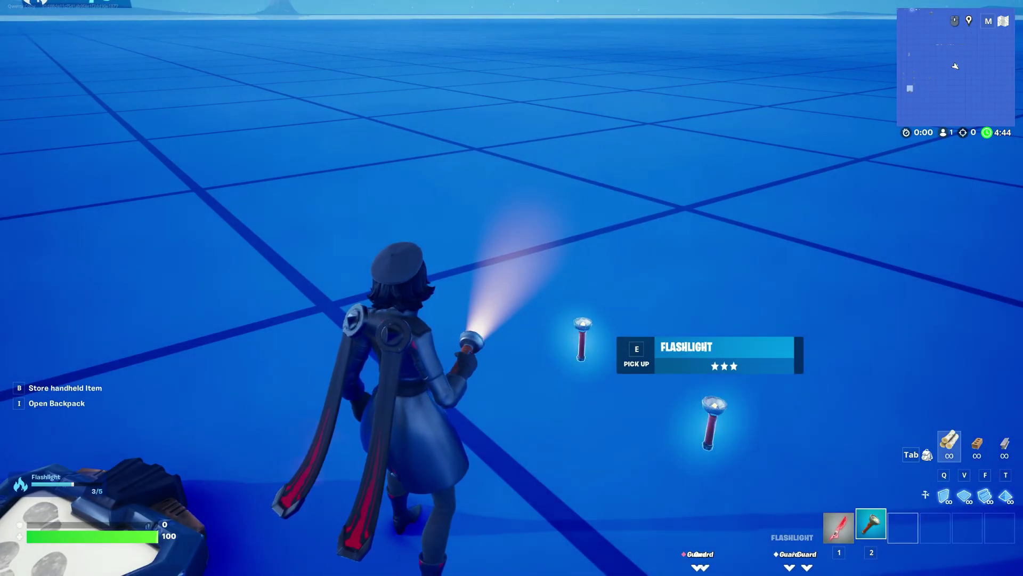
key("Tab")
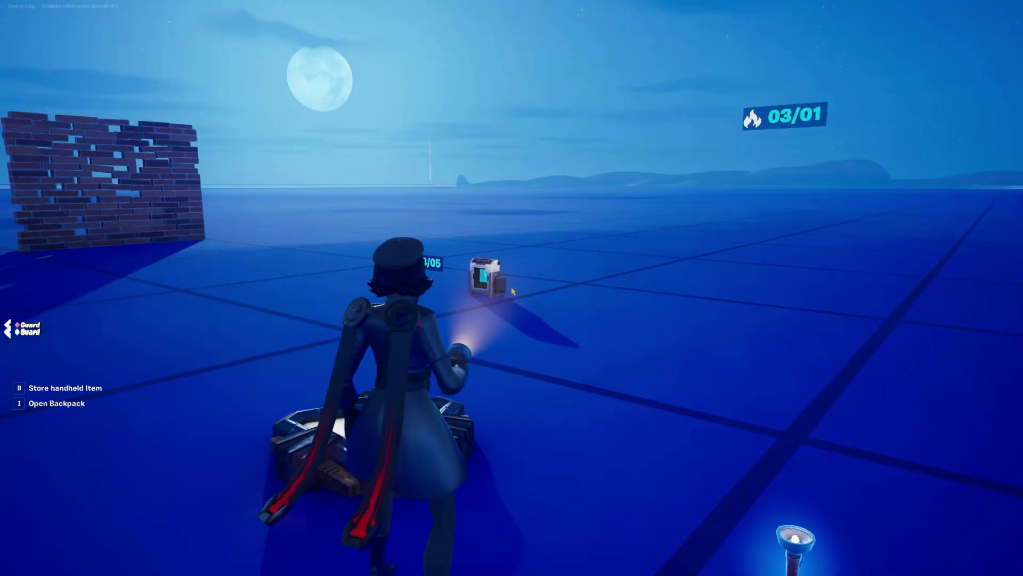
key("i")
left_click(485, 343)
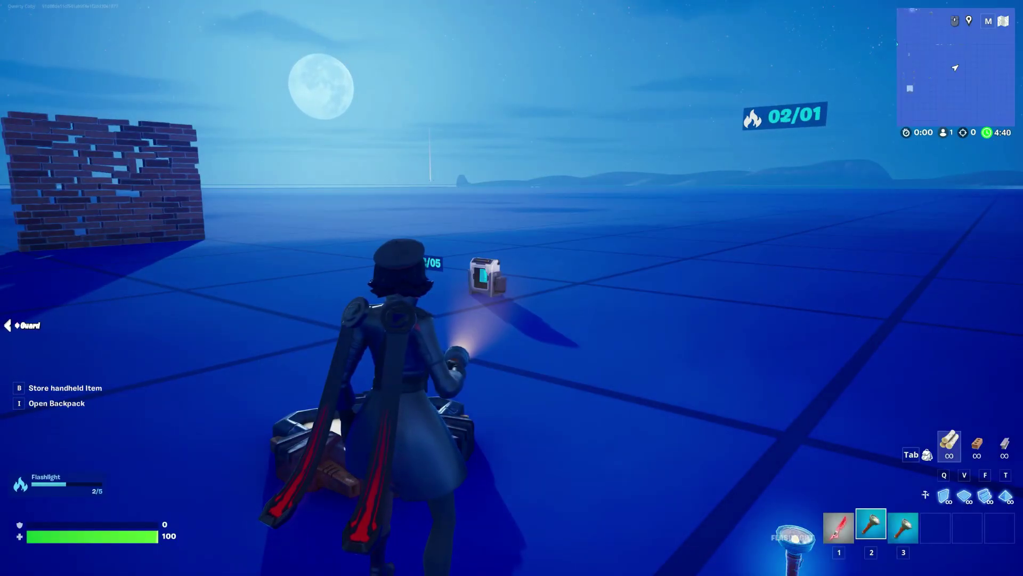
key("i")
left_click(496, 327)
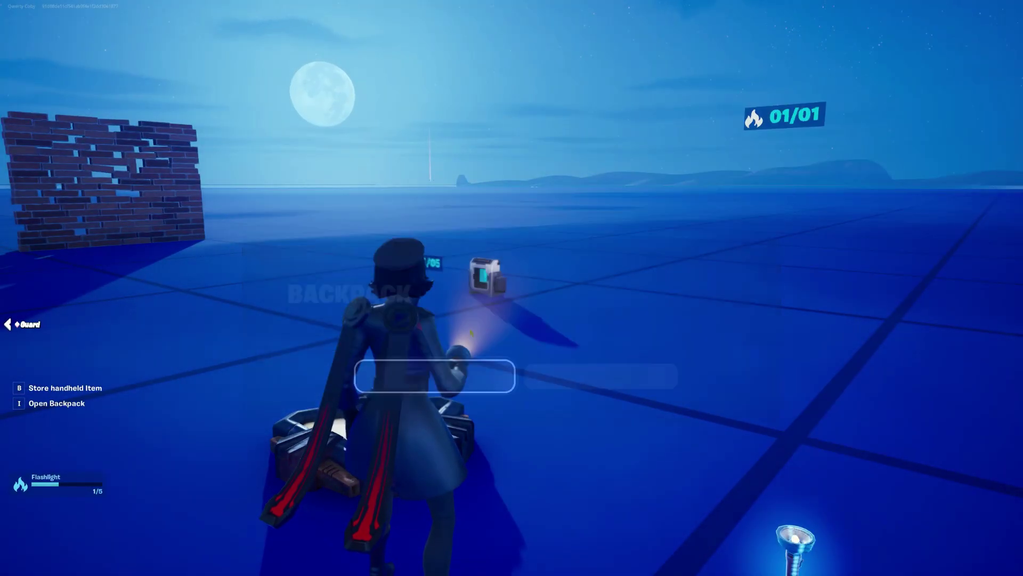
key("i")
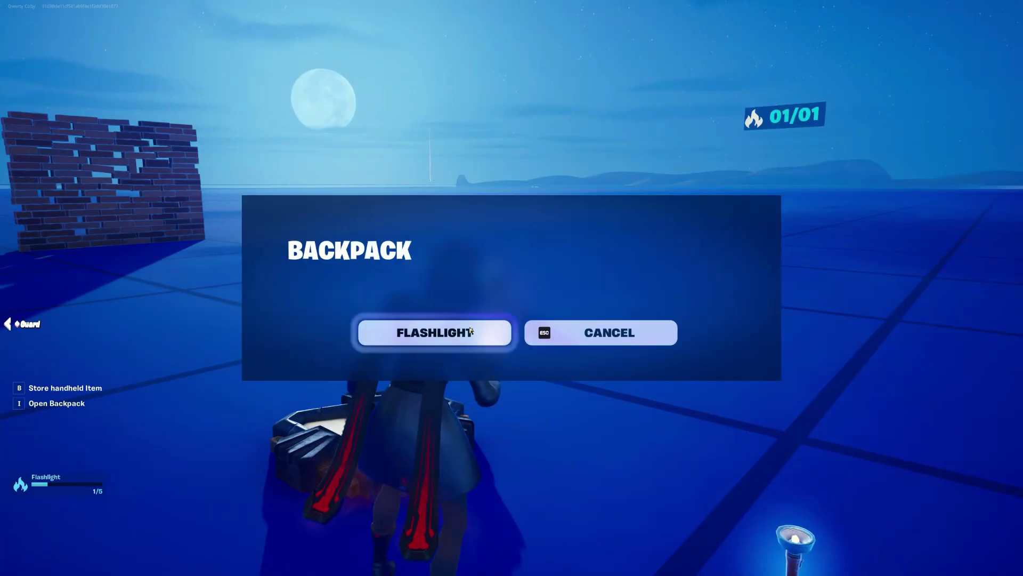
left_click(479, 331)
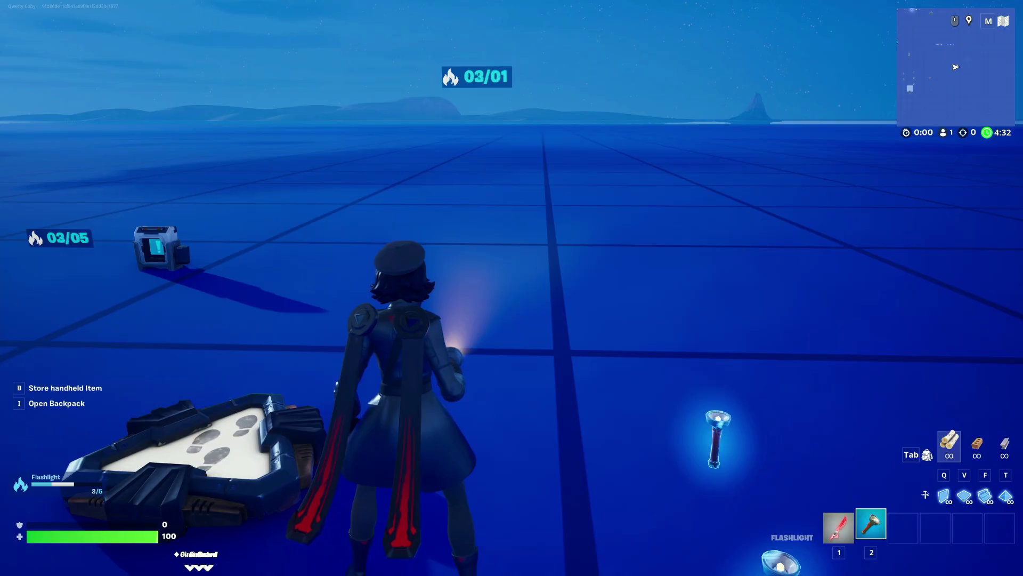
Step: Pick up the remaining flashlights from the floor, store five in the backpack and check the inventory
key("b")
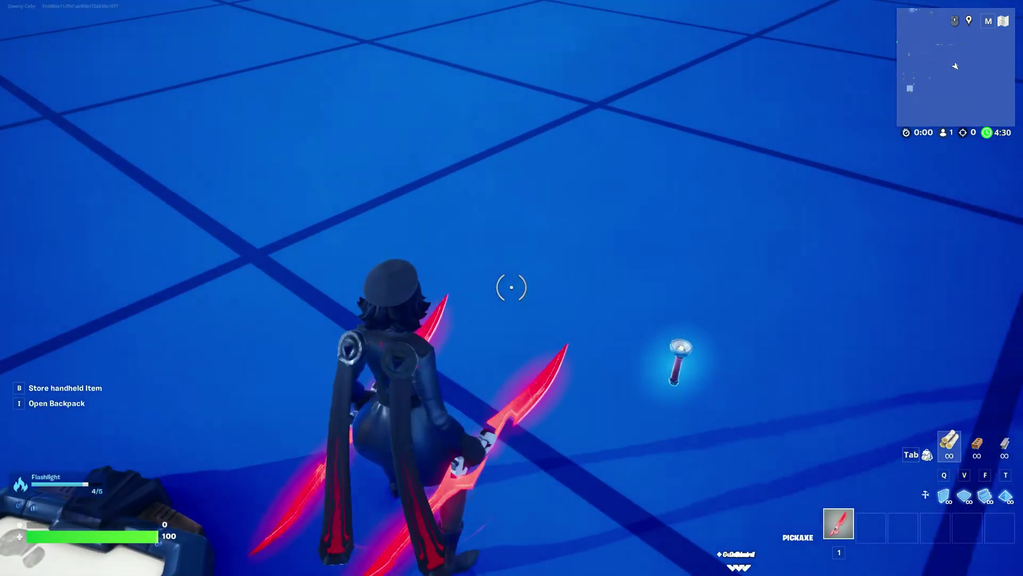
key("2")
key("e")
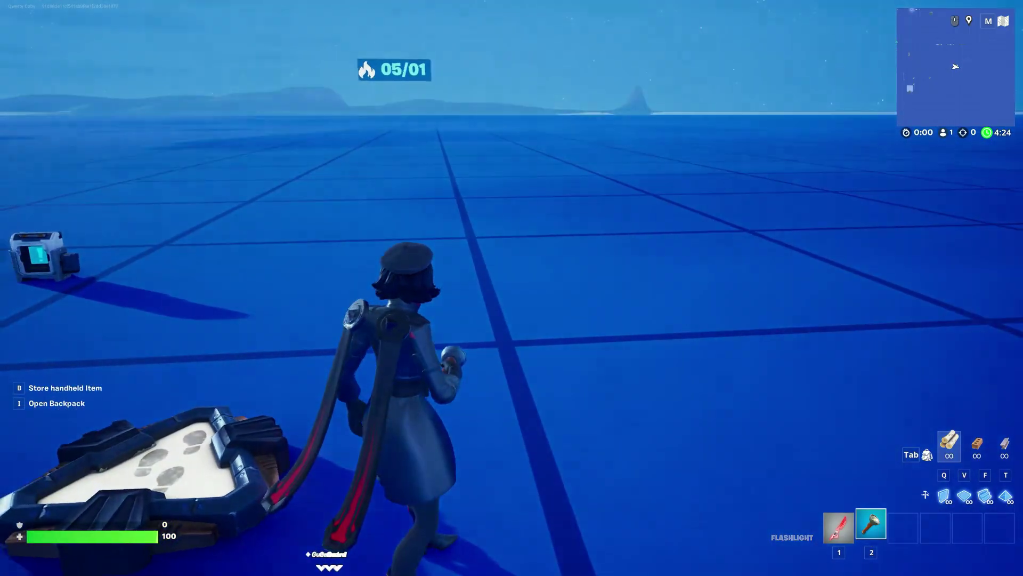
key("Tab")
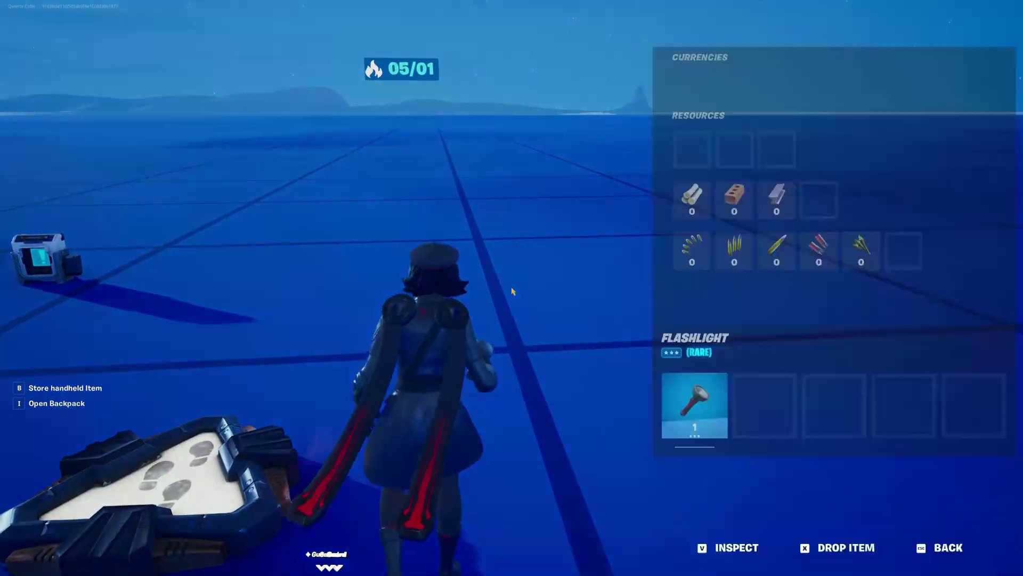
key("Tab")
Step: Take four flashlights out of the full backpack one after another through the Backpack dialog
key("i")
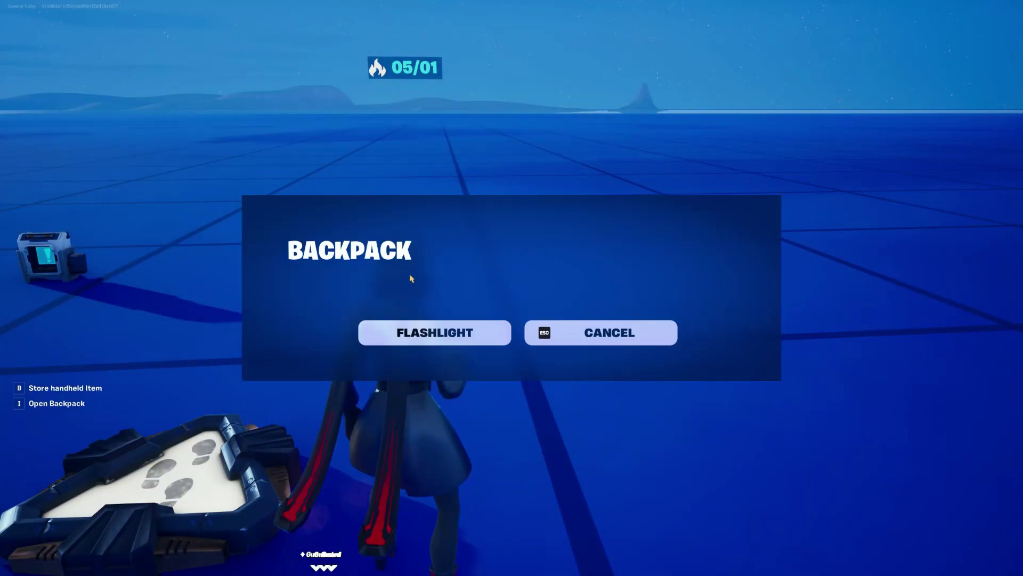
left_click(459, 344)
key("i")
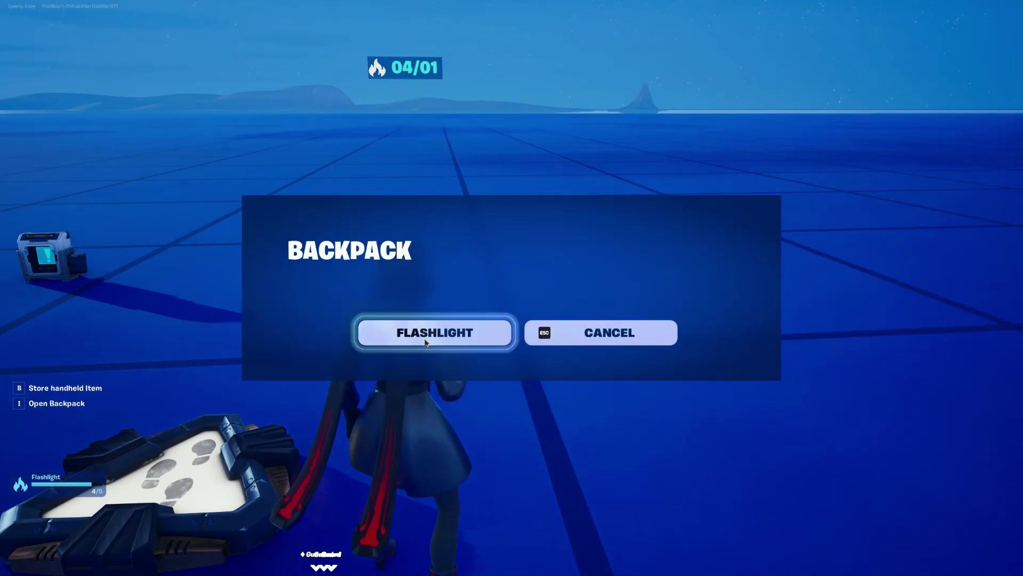
left_click(425, 340)
key("i")
left_click(480, 333)
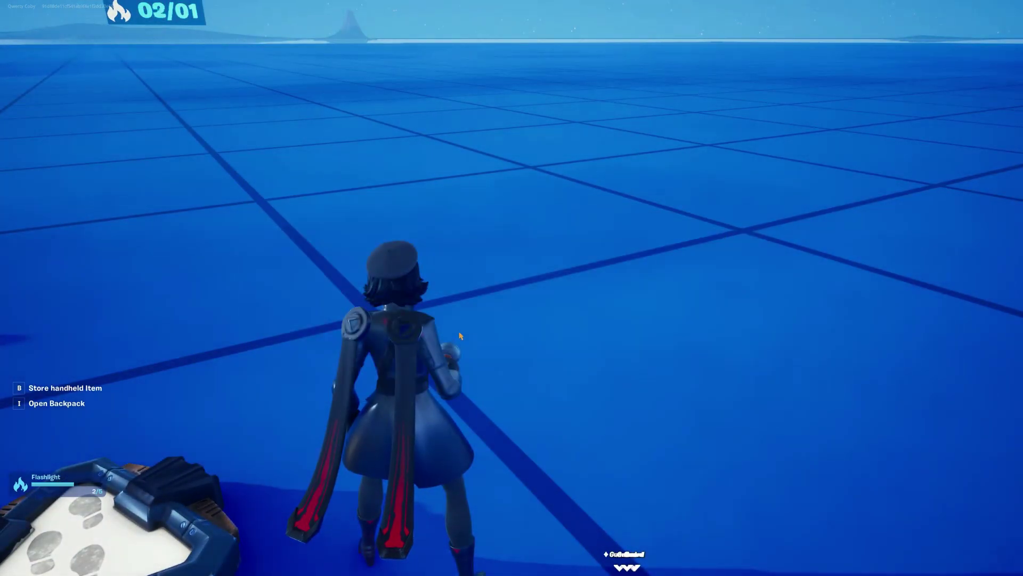
key("i")
left_click(491, 343)
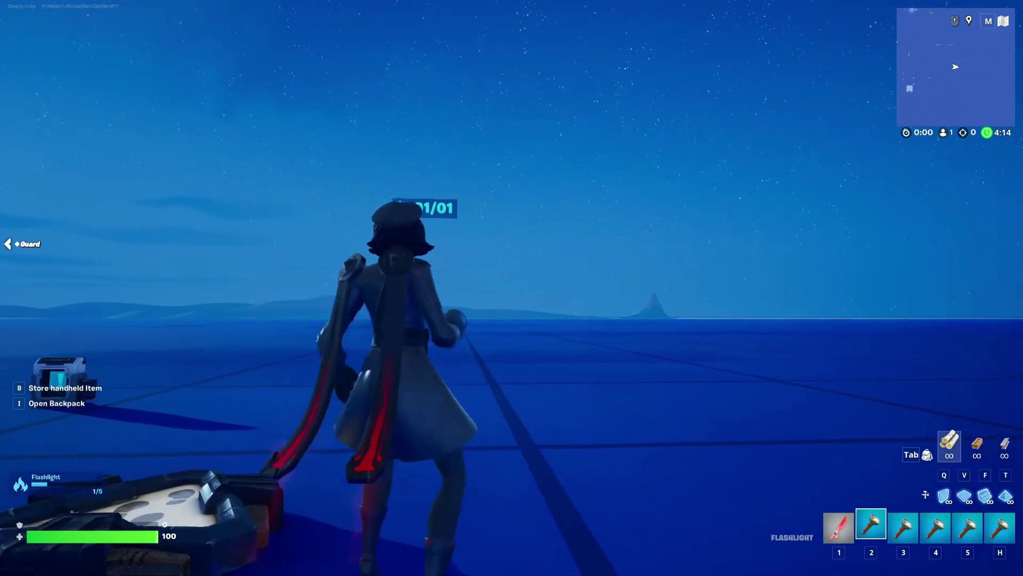
right_click(511, 288)
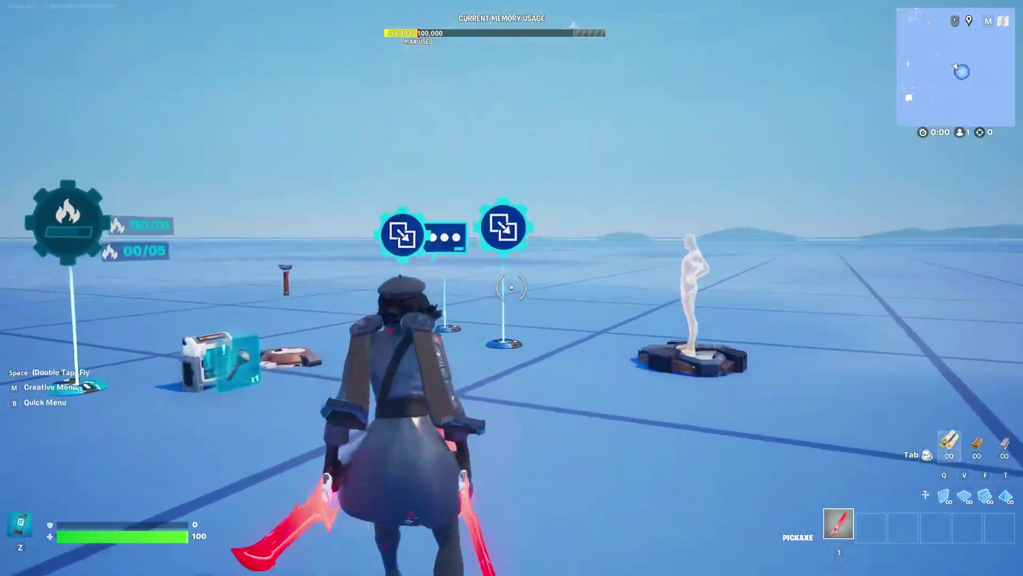
Step: Copy the flashlight group's Stat Creator, two Stat Counters, Conditional Button and Item Granter, and paste the set onto open floor near the original
key("w")
key("d")
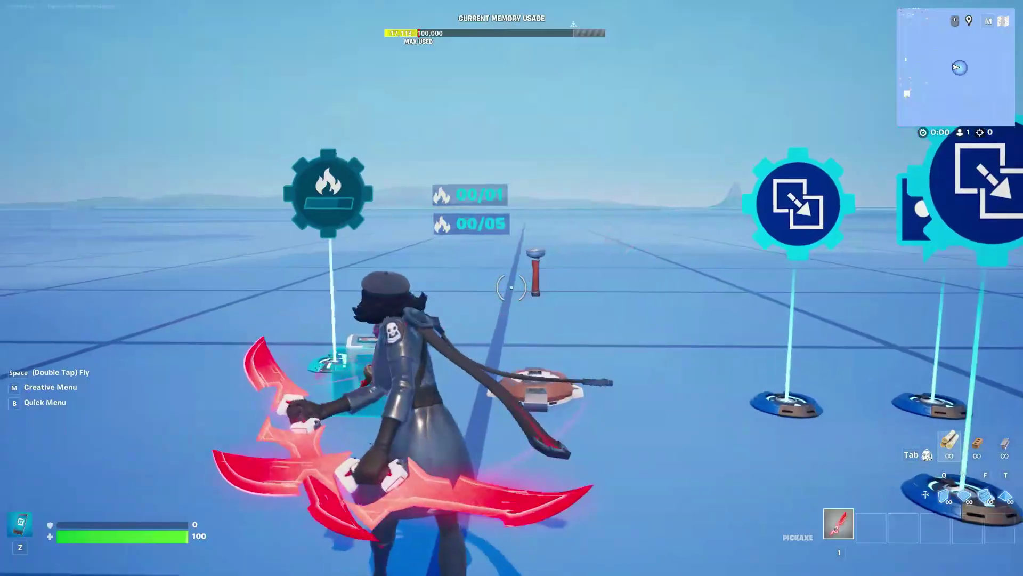
key("z")
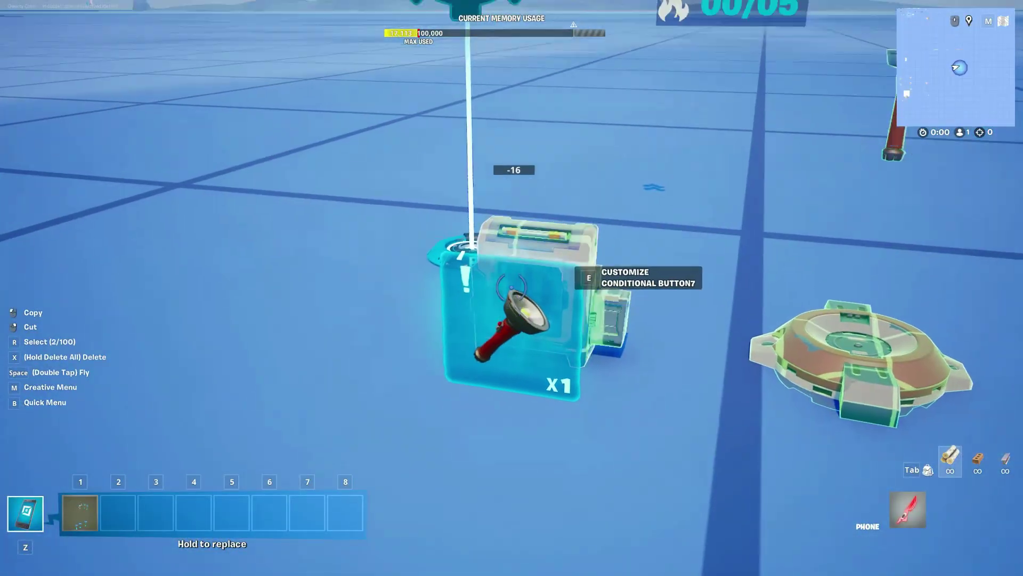
key("r")
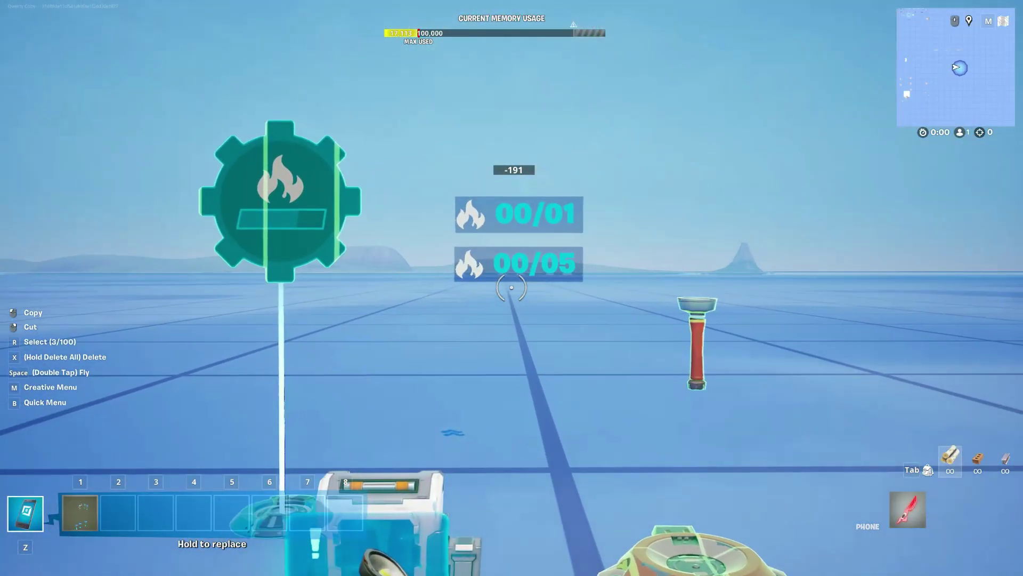
key("r")
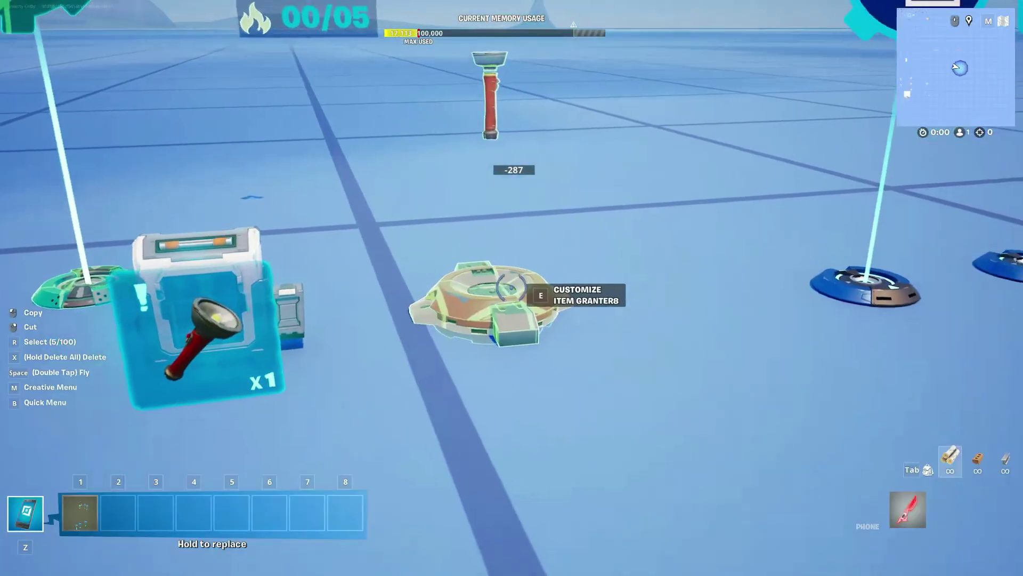
left_click(512, 288)
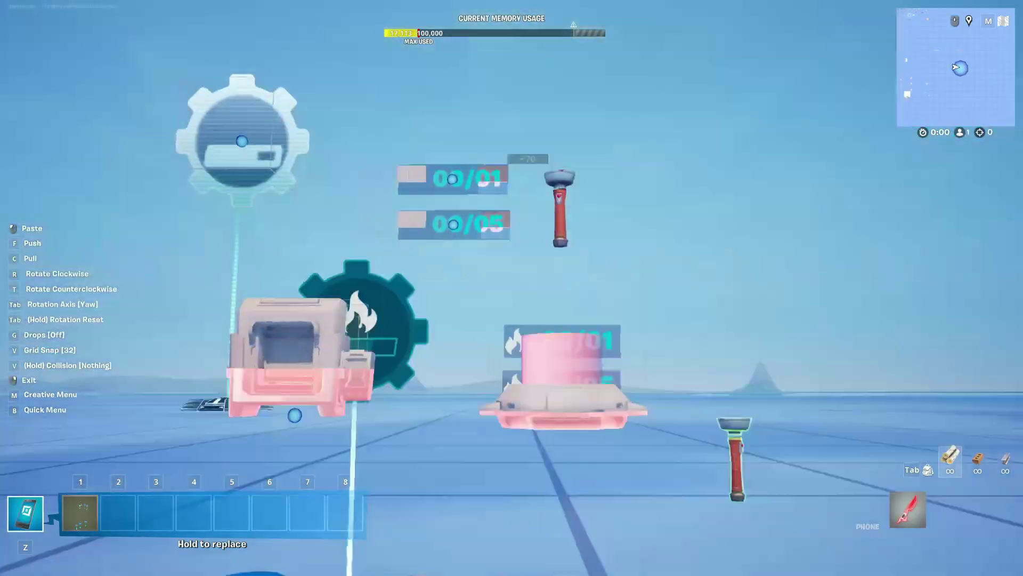
key("a")
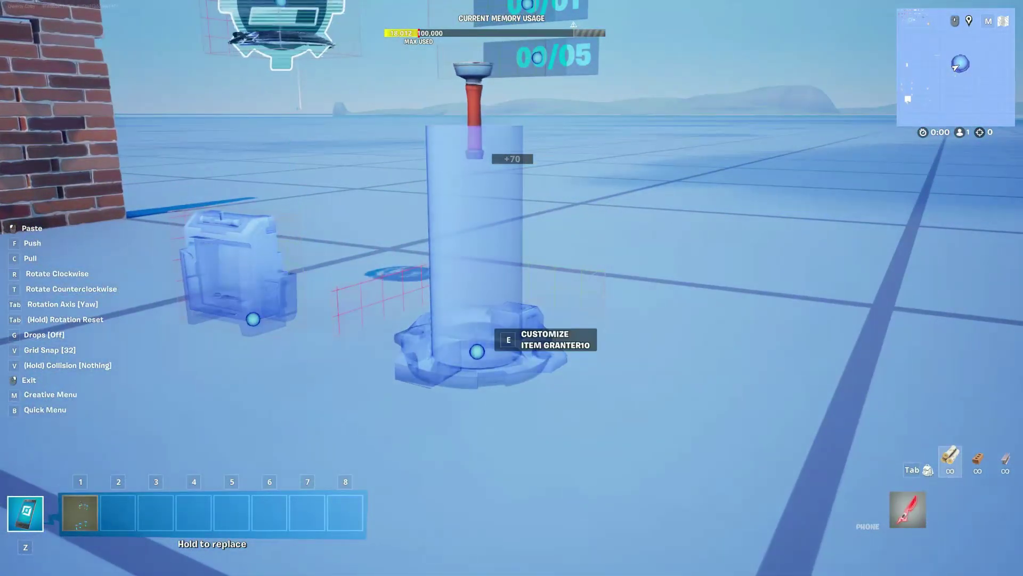
left_click(512, 288)
key("z")
key("w")
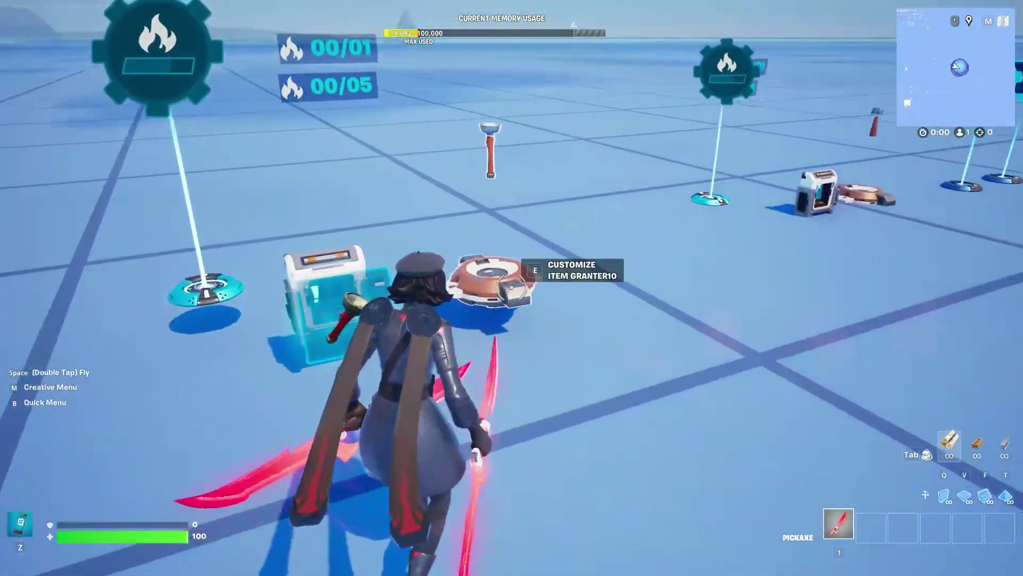
left_click(512, 287)
left_click(511, 288)
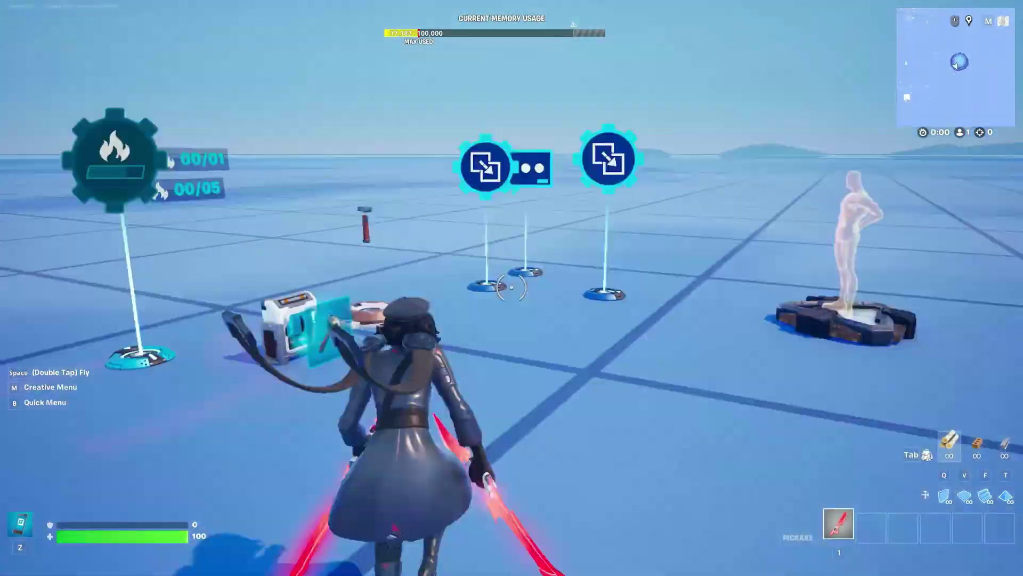
Step: Set the Pop-up Dialog Device to 3 buttons with Button 3 as the default back button and Something Else as the Button 2 text
key("w")
key("e")
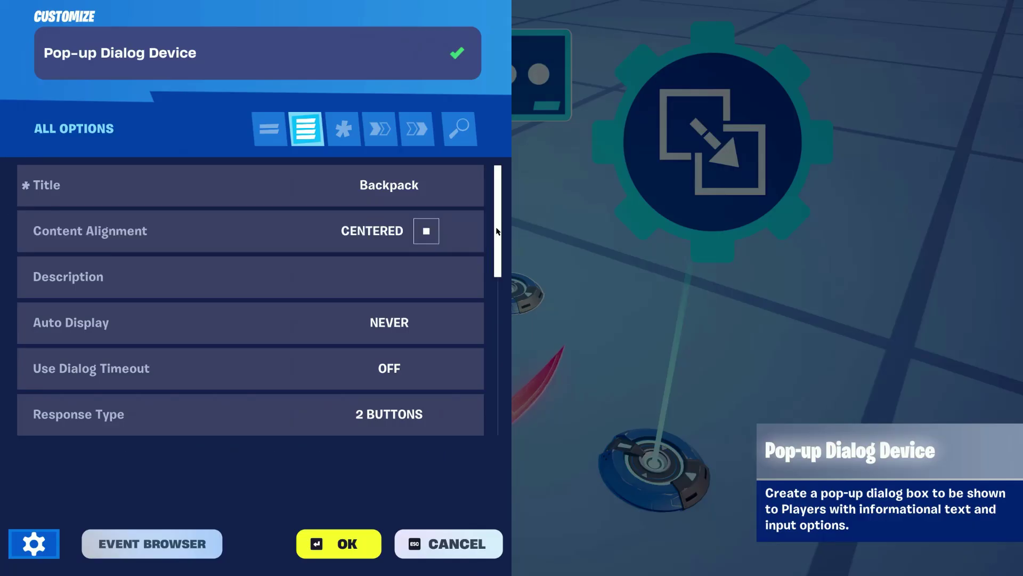
mouse_move(497, 228)
left_mouse_down()
mouse_move(500, 354)
mouse_move(478, 232)
left_mouse_up()
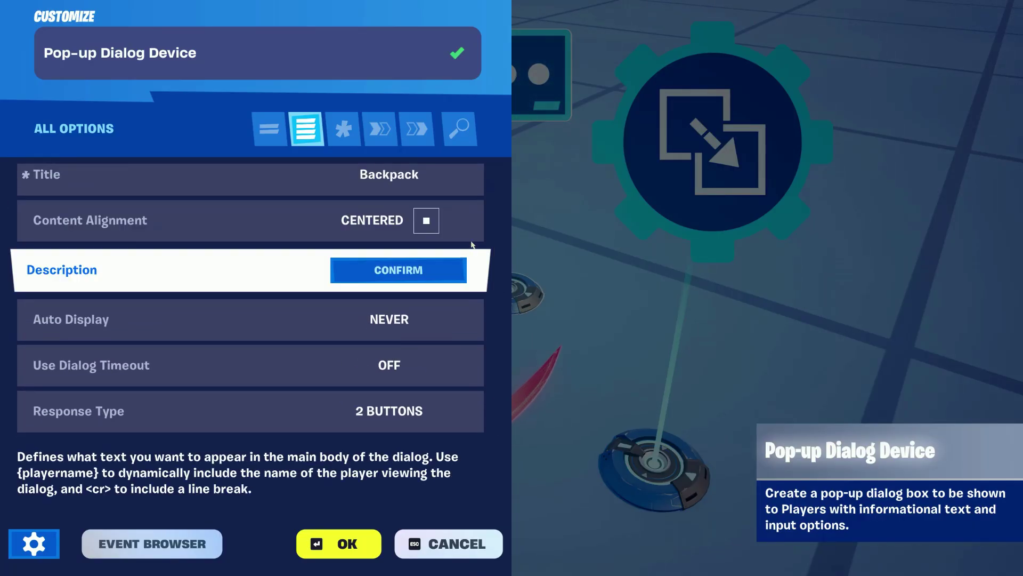
left_click(469, 403)
scroll(446, 341, "down", 3)
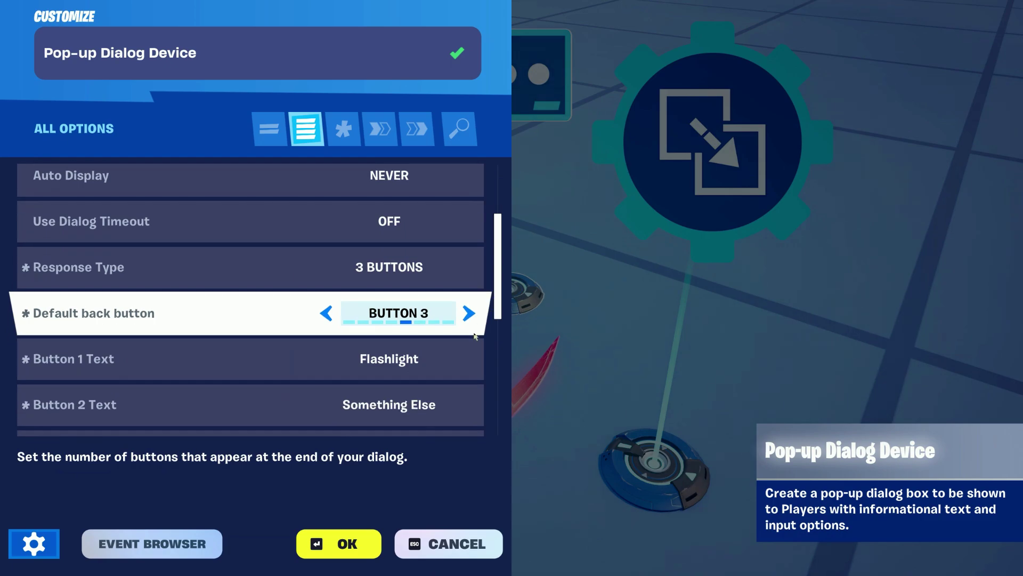
scroll(446, 334, "down", 2)
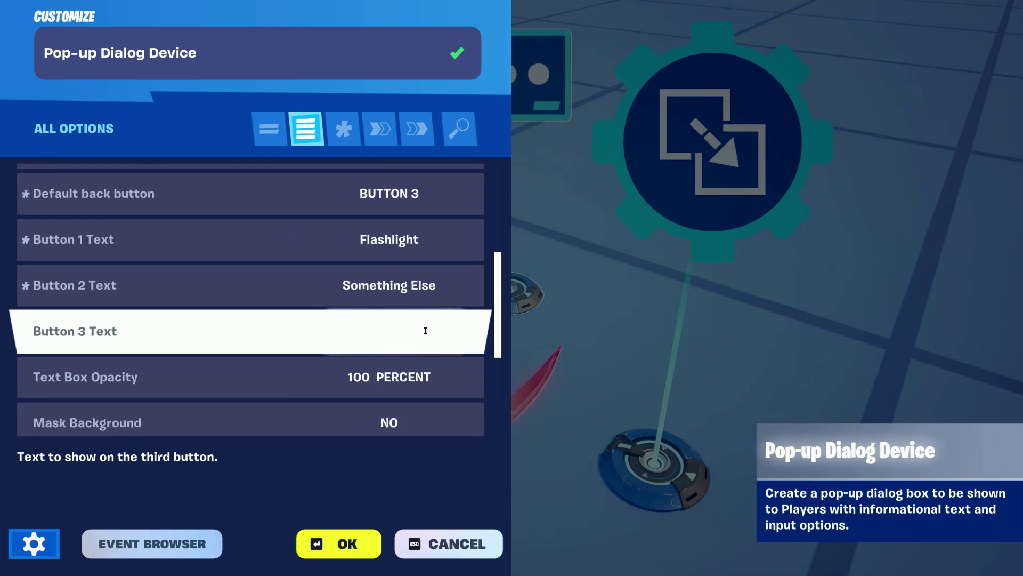
key("Return")
key("Return")
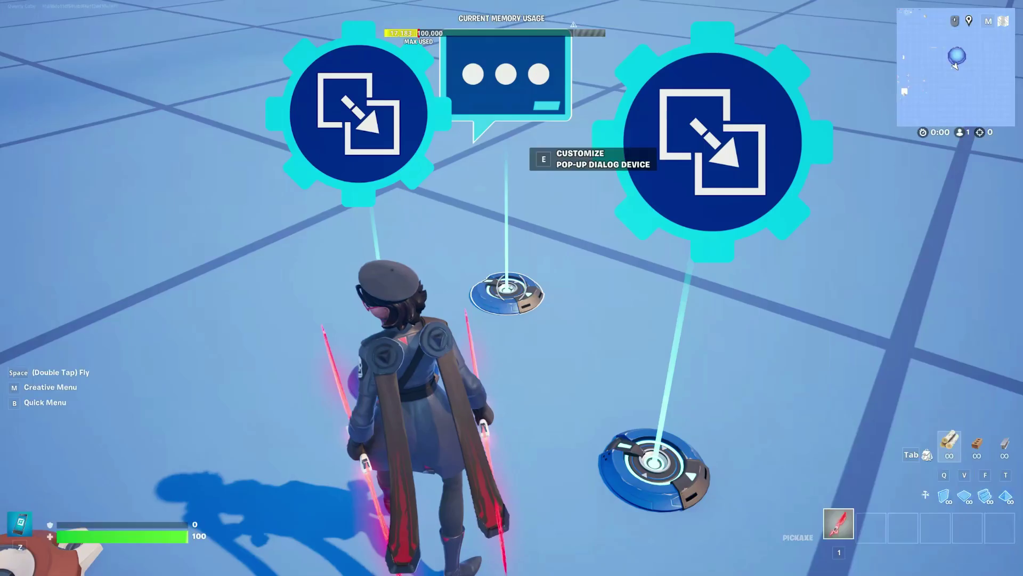
Step: Change Stat Counter11's Compare Stat trigger from the Pop-up Dialog Device to On Responding Button 2
key("e")
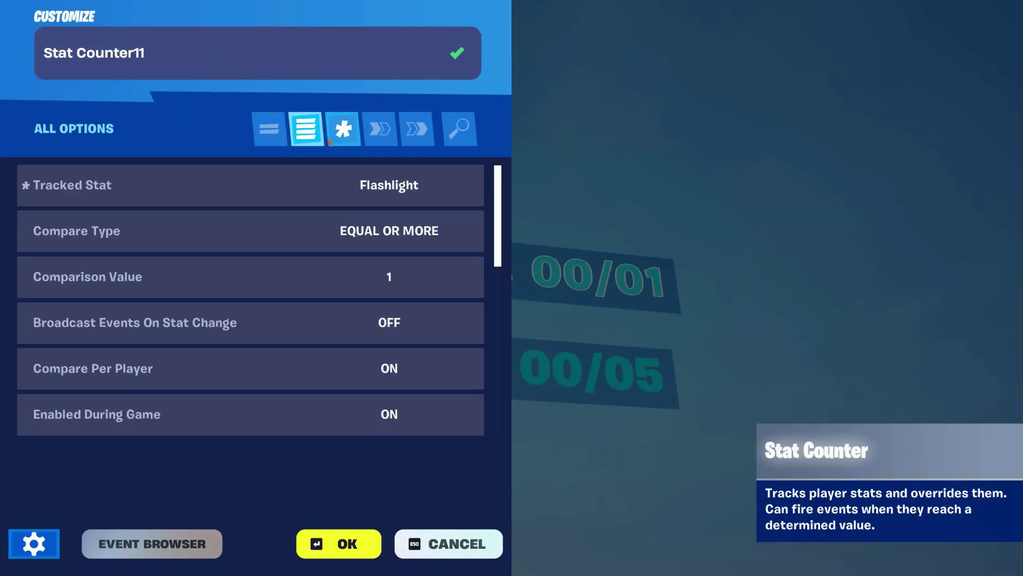
scroll(465, 291, "down", 1)
scroll(465, 290, "down", 2)
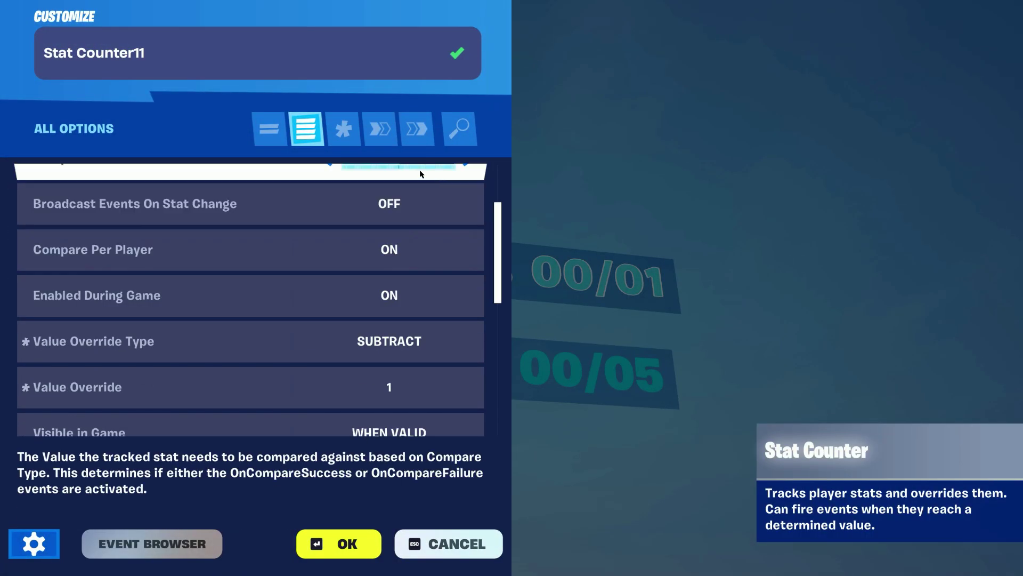
left_click(379, 129)
scroll(385, 216, "up", 2)
left_click(393, 287)
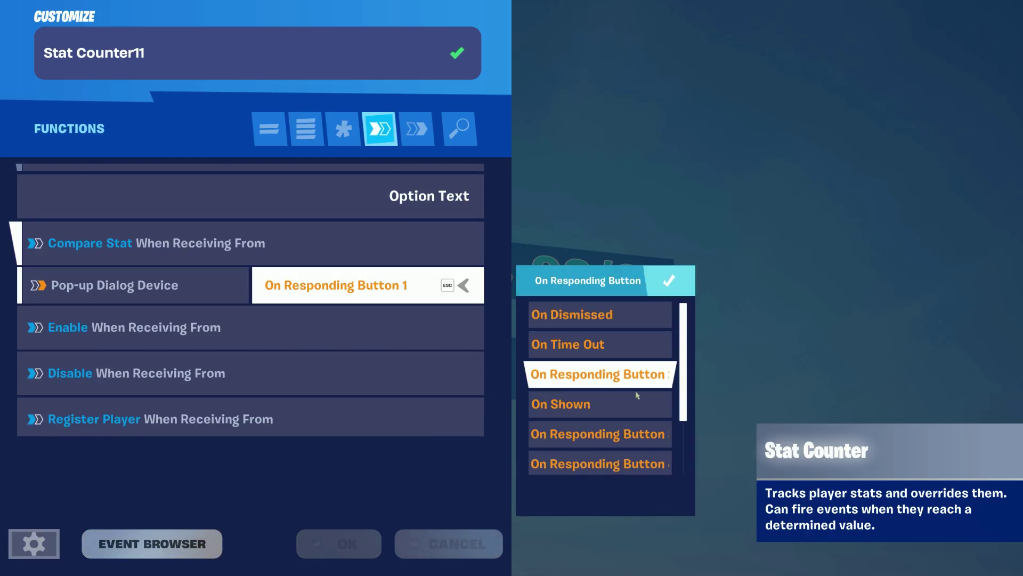
left_click(635, 389)
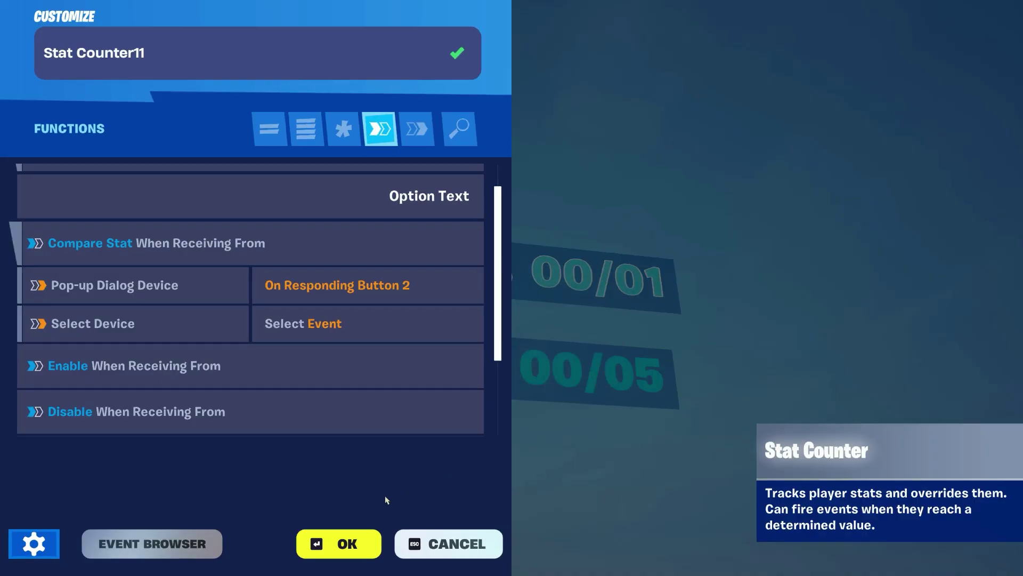
left_click(367, 543)
Step: Set the Stat Name of the duplicated Stat Creator4 to Gun
key("e")
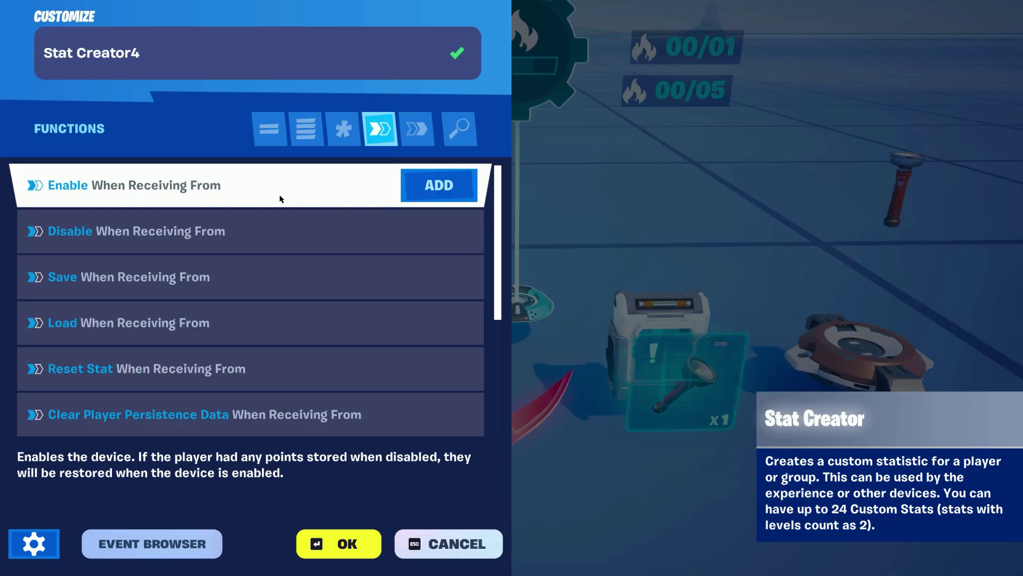
left_click(306, 129)
left_click(364, 195)
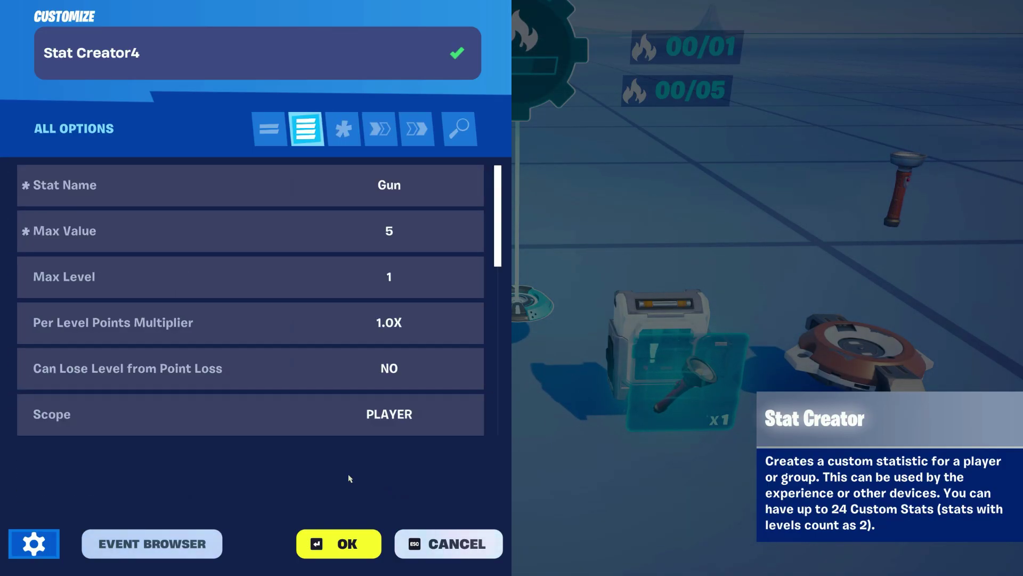
left_click(320, 543)
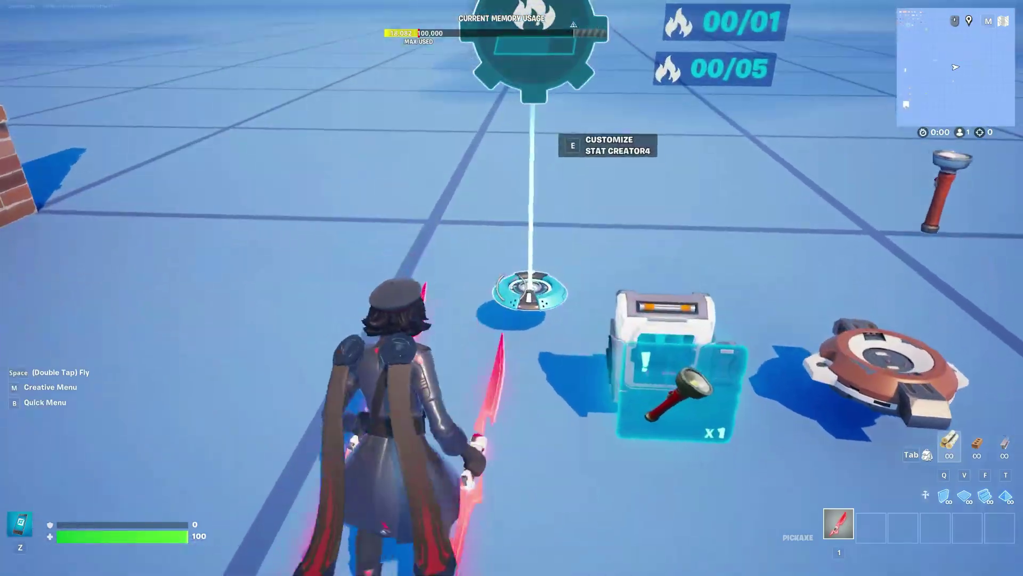
Step: Change Stat Creator4's Stat Color to dark blue
key("e")
left_click(443, 228)
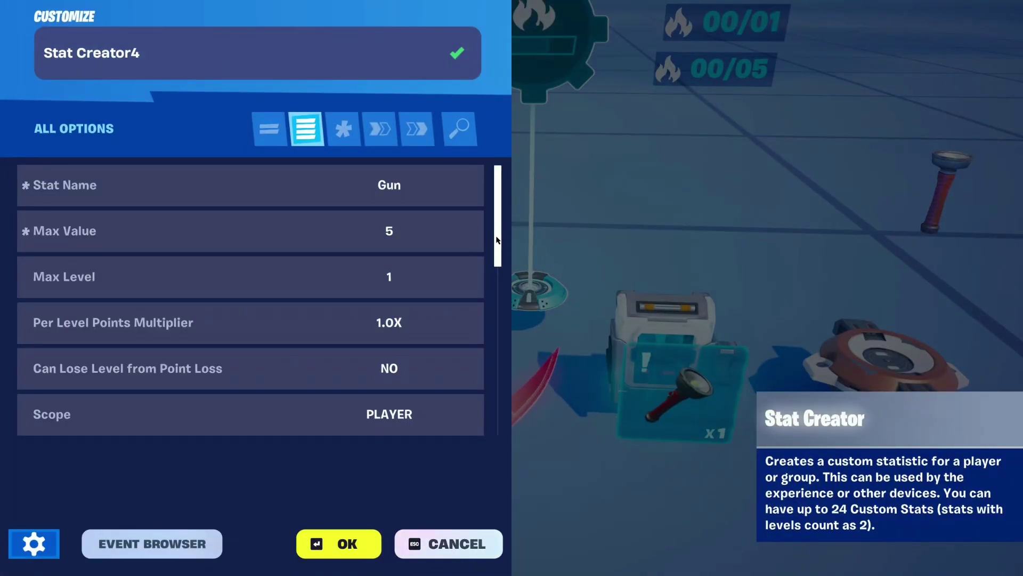
left_click_drag(498, 228, 495, 353)
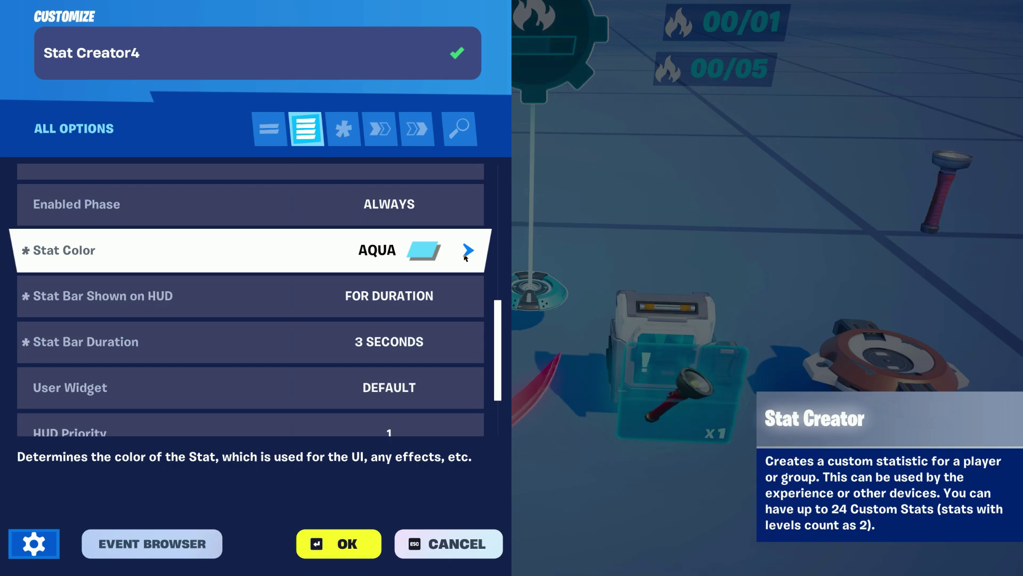
scroll(469, 266, "up", 1)
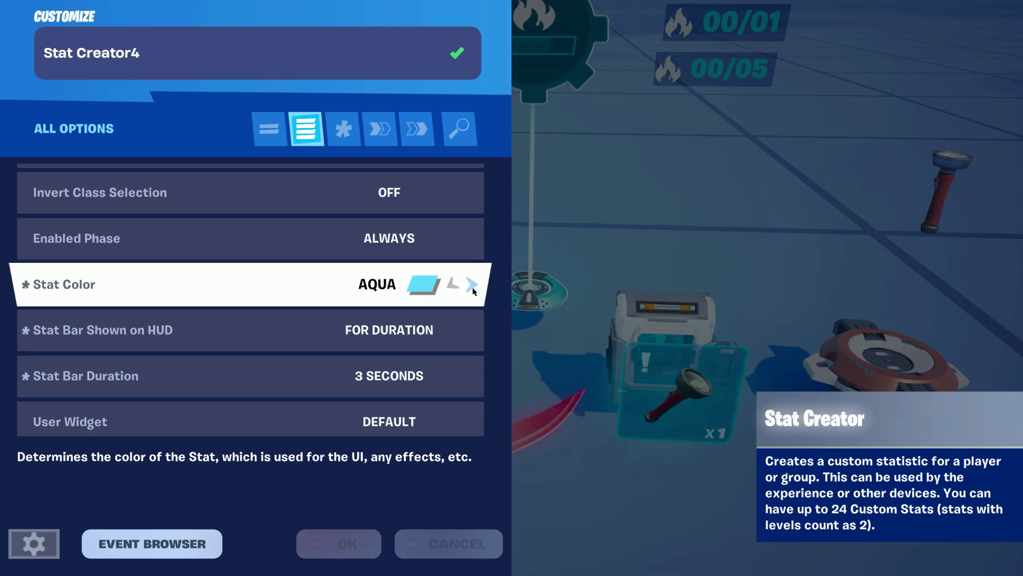
left_click(473, 290)
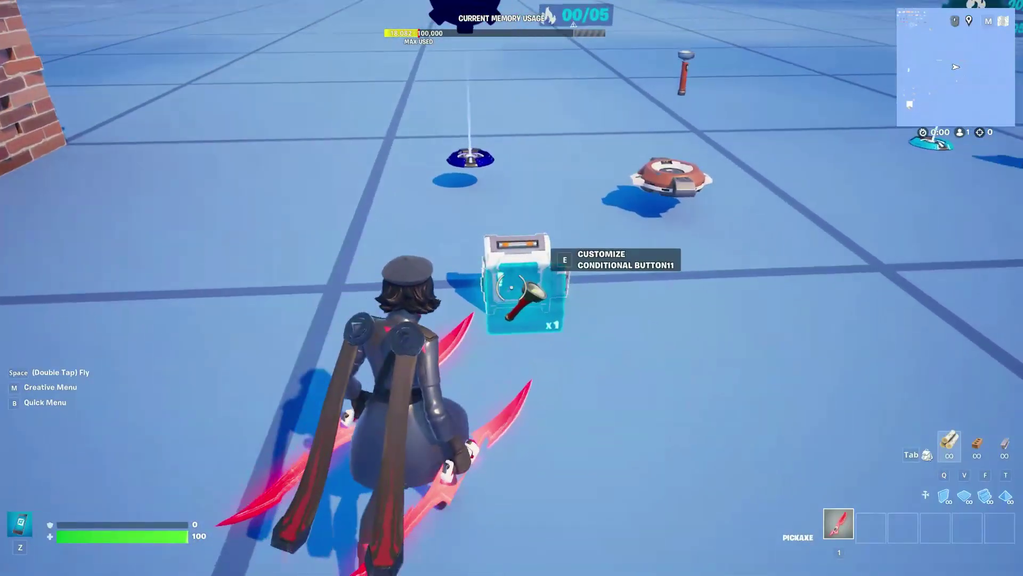
Step: Clear the registered items from Conditional Button11
key("e")
left_click(33, 543)
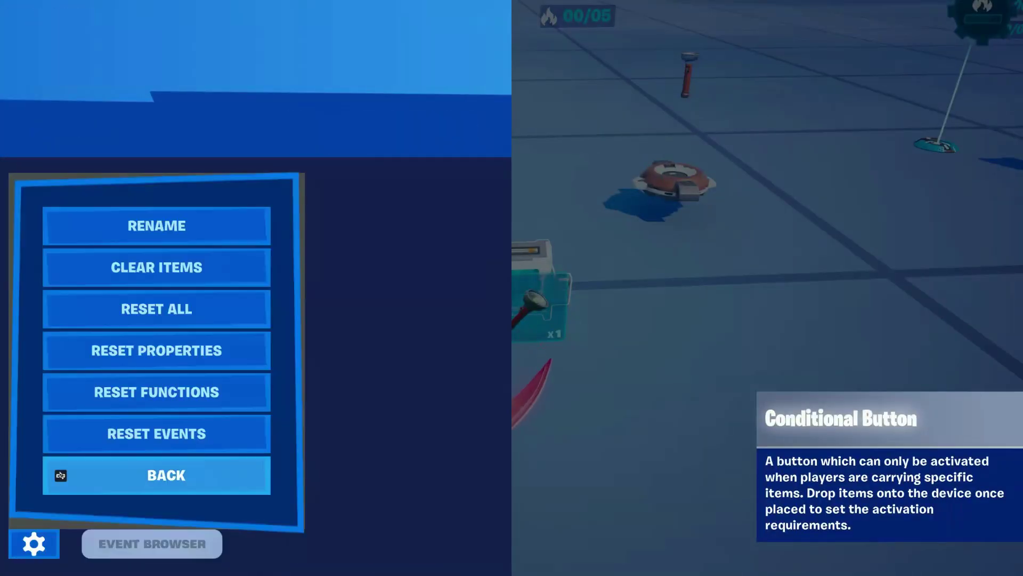
left_click(215, 276)
left_click(338, 542)
Step: Move the copied Item Granter12 to open floor near its group and clear its registered items
key("w")
right_click(512, 288)
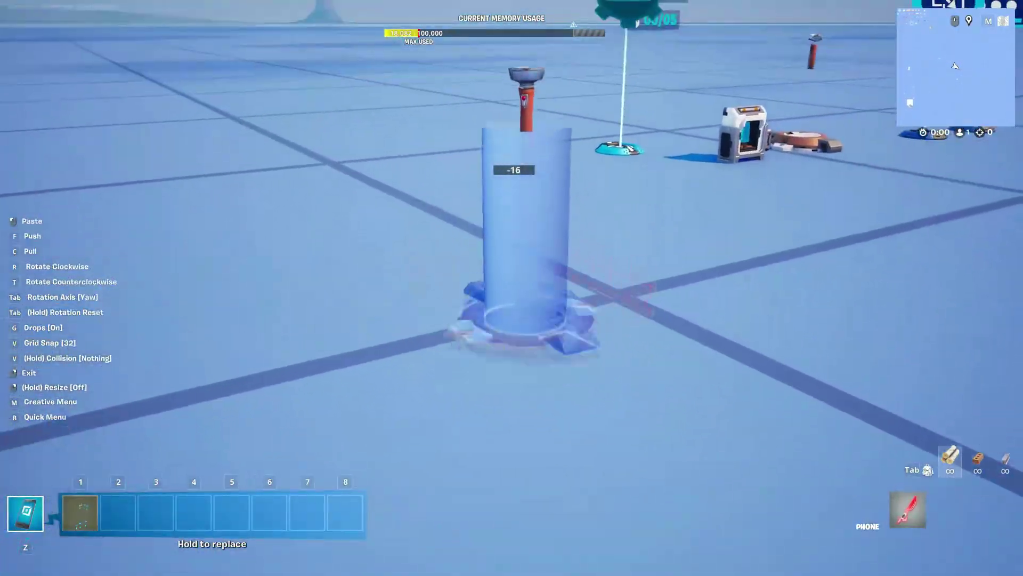
left_click(511, 288)
key("1")
key("e")
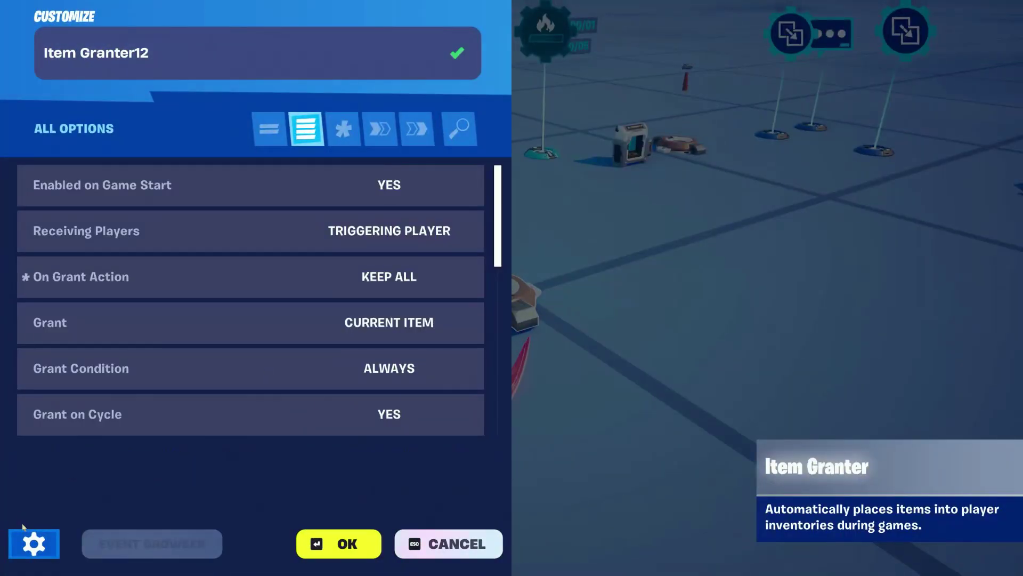
left_click(13, 548)
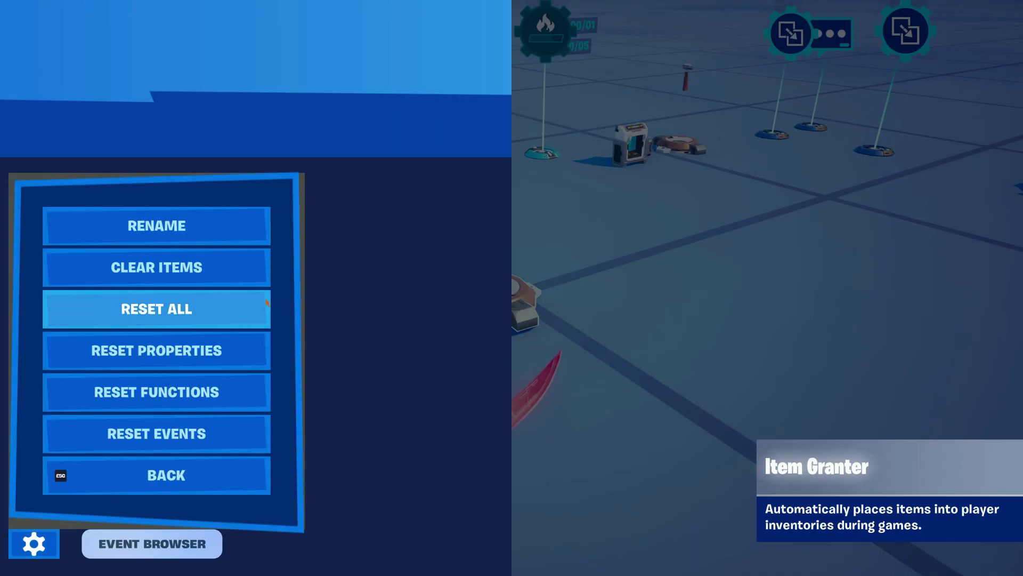
left_click(263, 277)
key("Escape")
key("Escape")
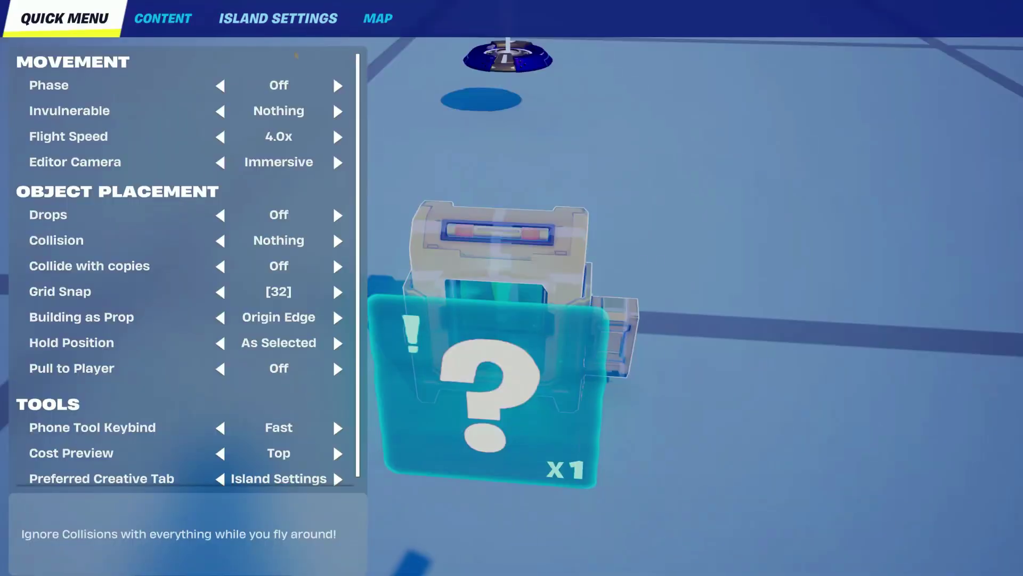
Step: Drop the Flashlight Pistol from the Weapons content onto the emptied Conditional Button11 to register it
left_click(189, 25)
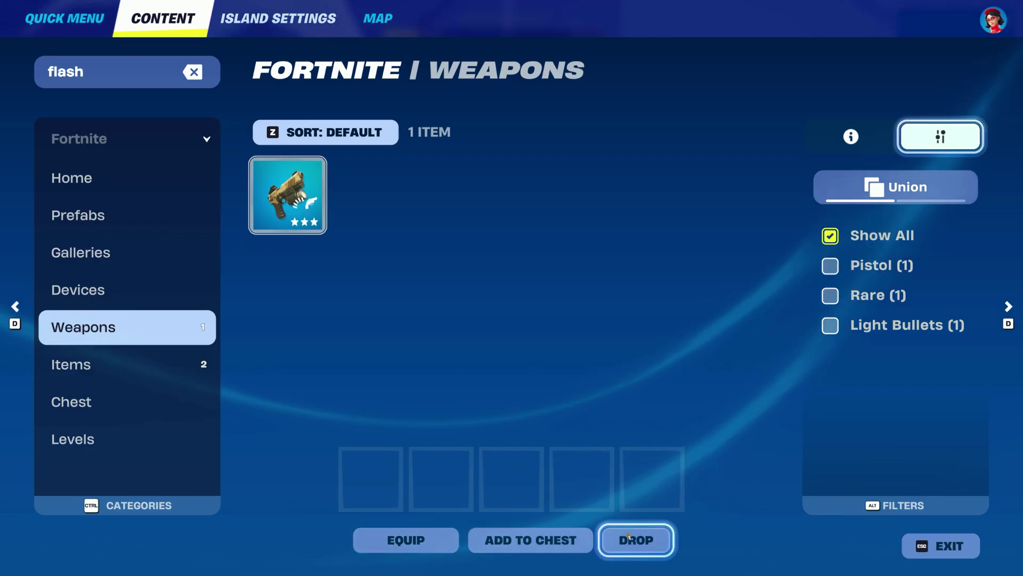
left_click(629, 536)
key("Escape")
key("s")
key("Tab")
key("Tab")
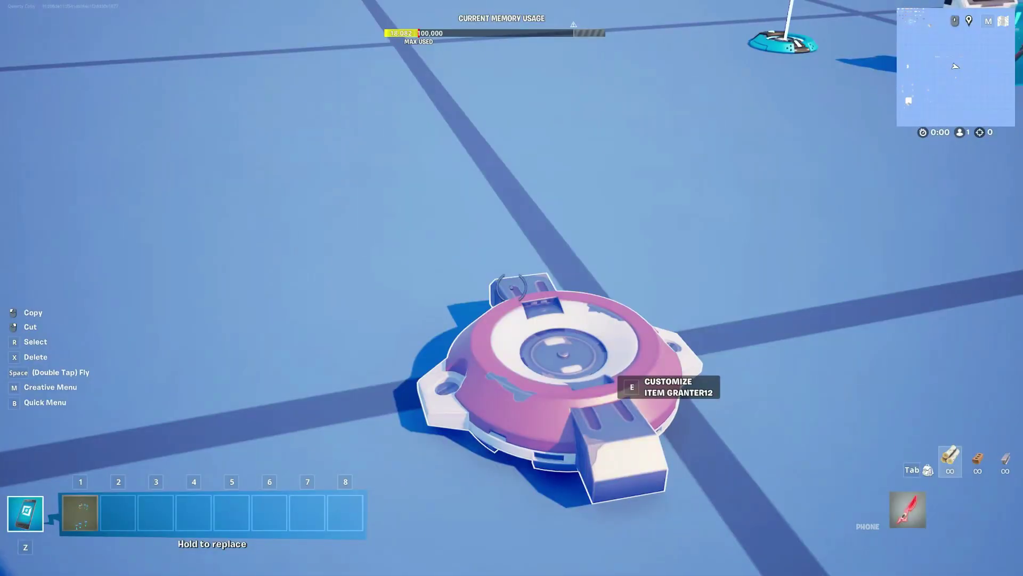
Step: Drop a Flashlight Pistol onto Item Granter12 to register it as the granted item
key("b")
key("m")
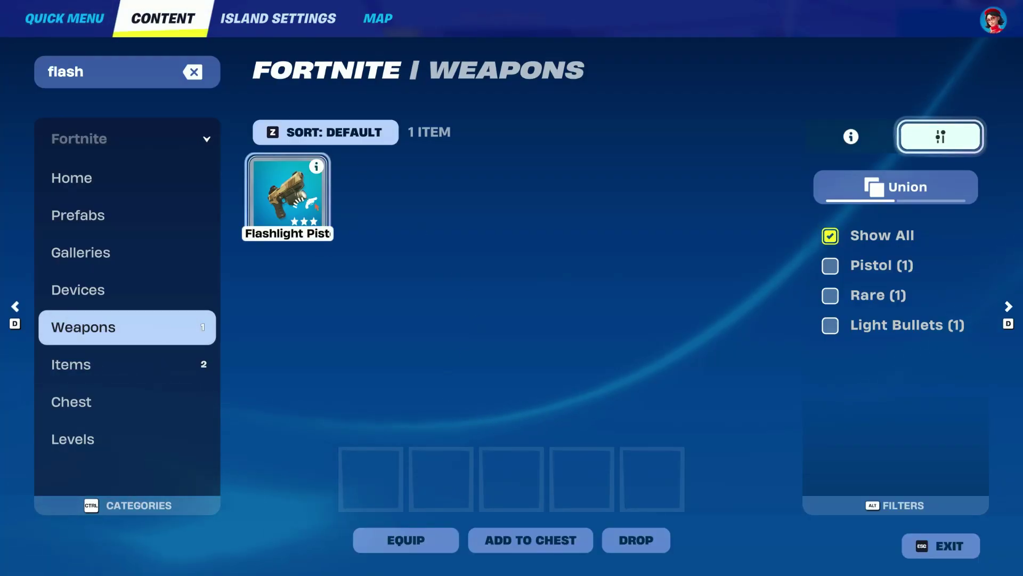
left_click(636, 540)
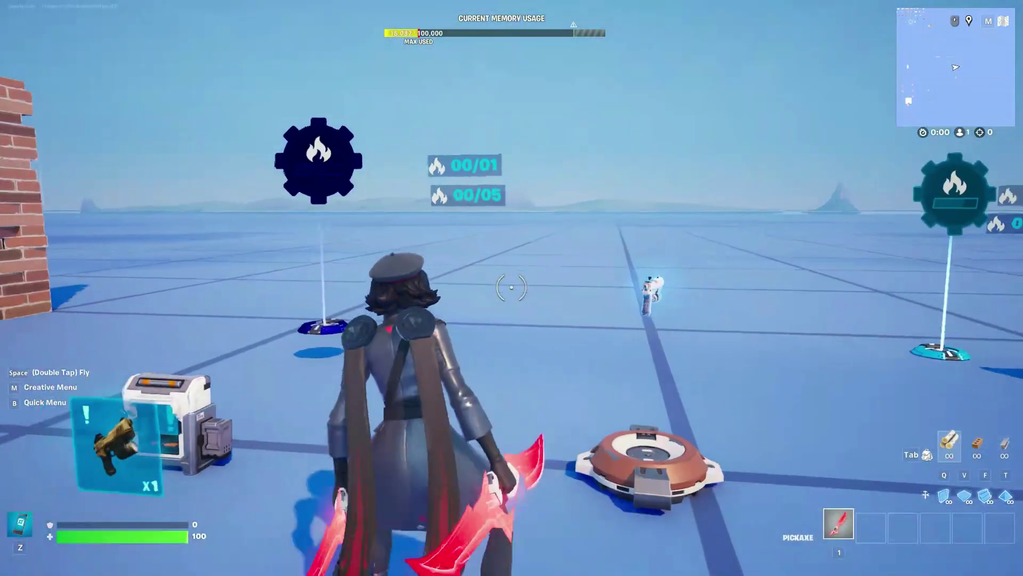
Step: Set the Tracked Stat of Stat Counter10 and Stat Counter11 to Gun
key("e")
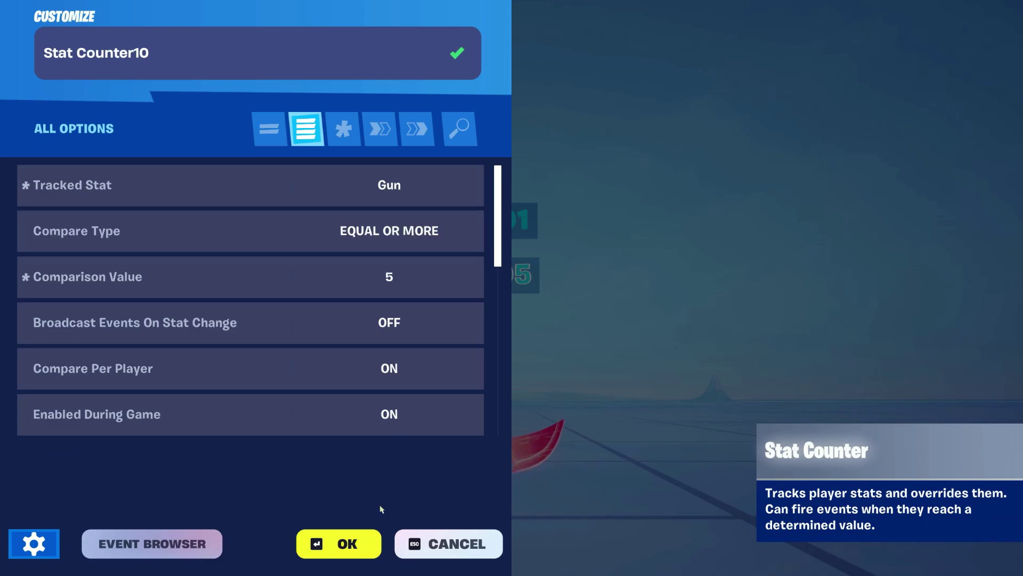
key("Return")
key("e")
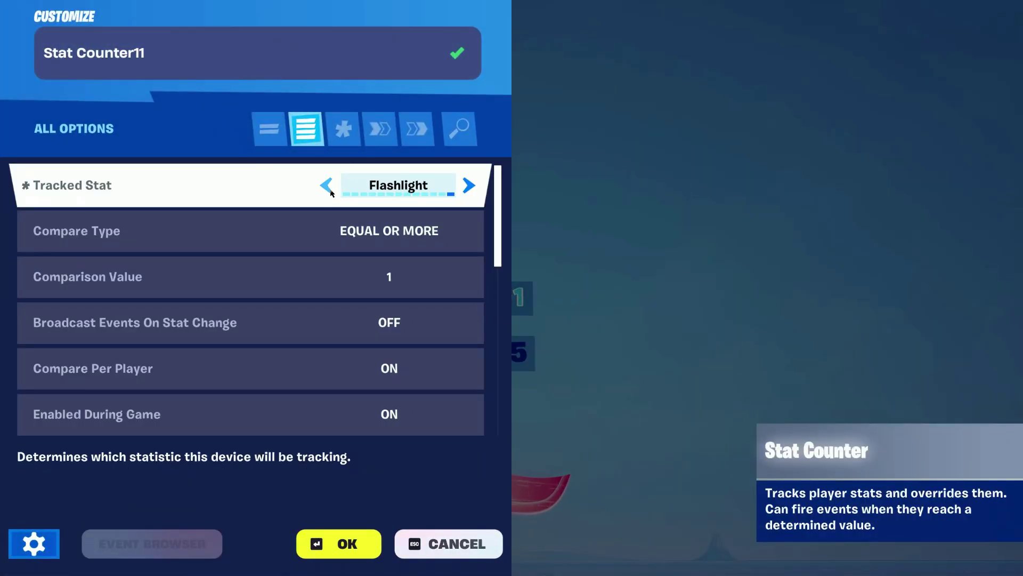
left_click(348, 544)
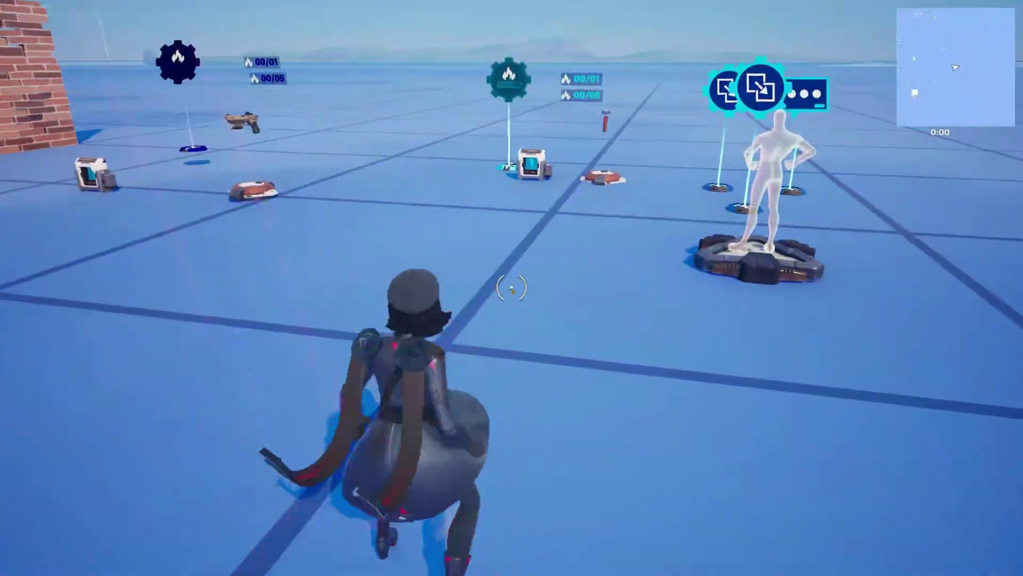
Step: Drop a flashlight from the Items content onto the floor and start the game for a test
key("z")
key("b")
left_click(162, 16)
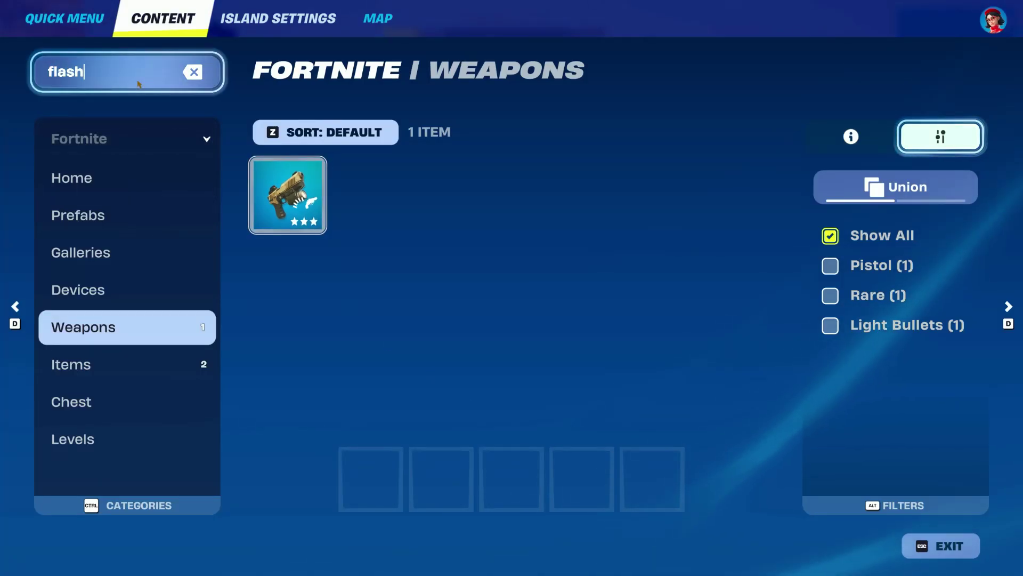
left_click(154, 362)
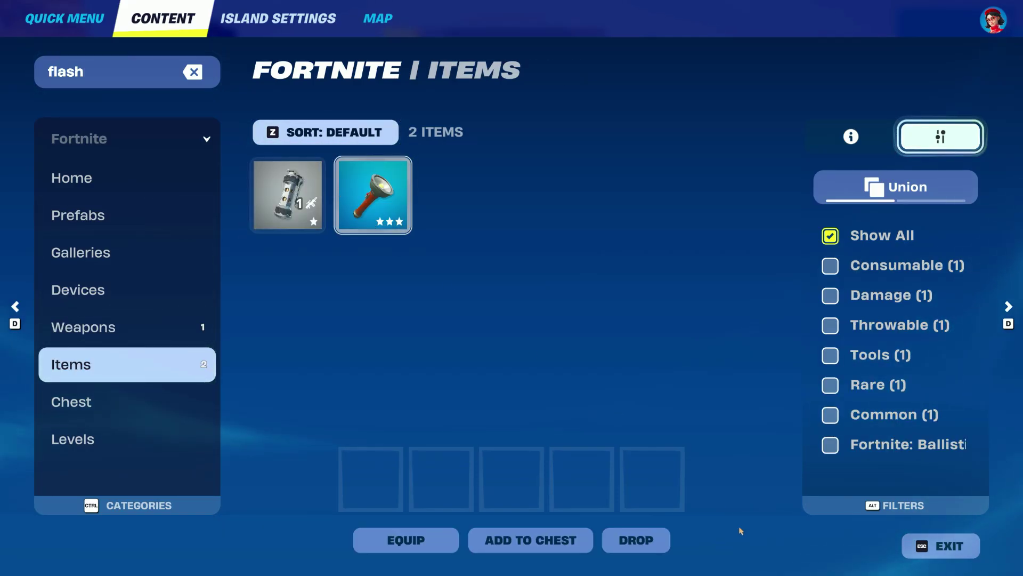
left_click(651, 541)
key("Escape")
left_click(853, 342)
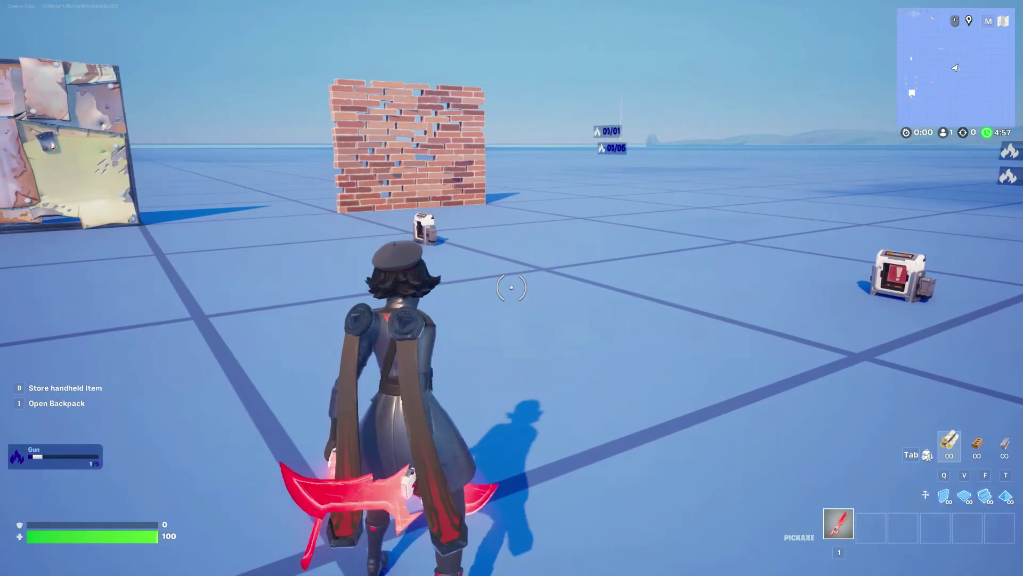
Step: Take the stored gun out of the backpack with the Something Else option and fire it
key("w")
key("i")
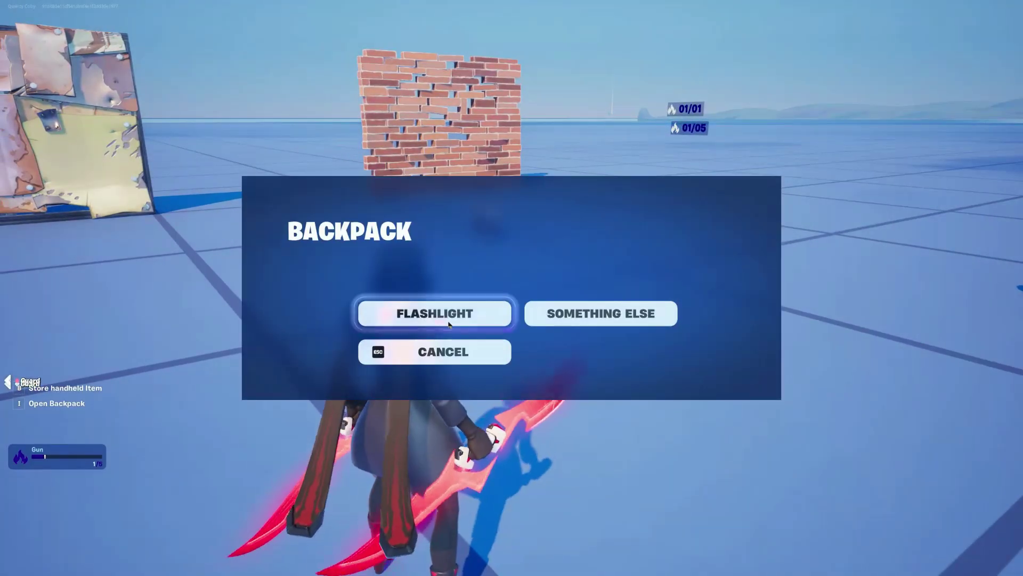
left_click(548, 315)
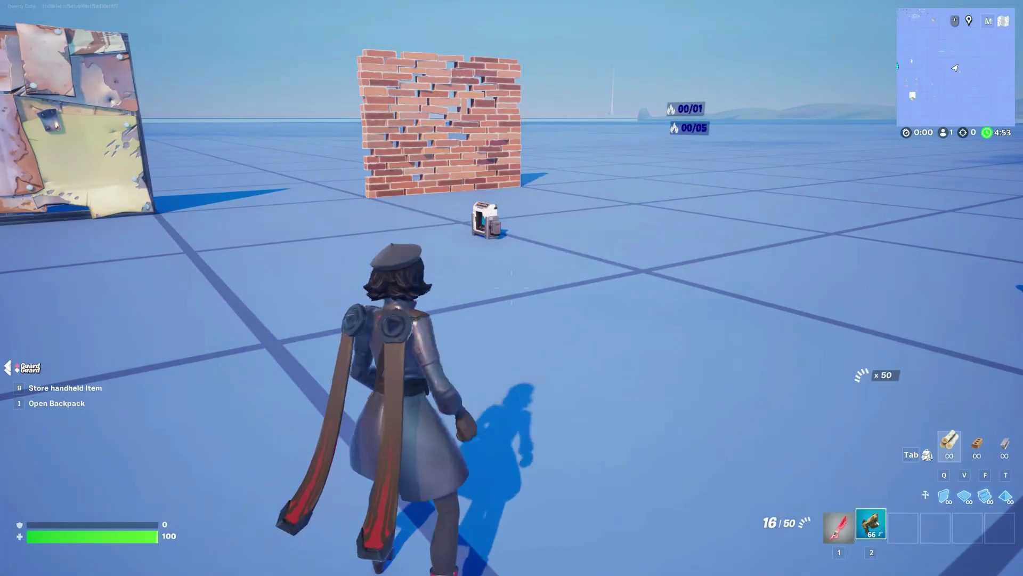
right_click(511, 288)
left_click(512, 288)
left_click(511, 288)
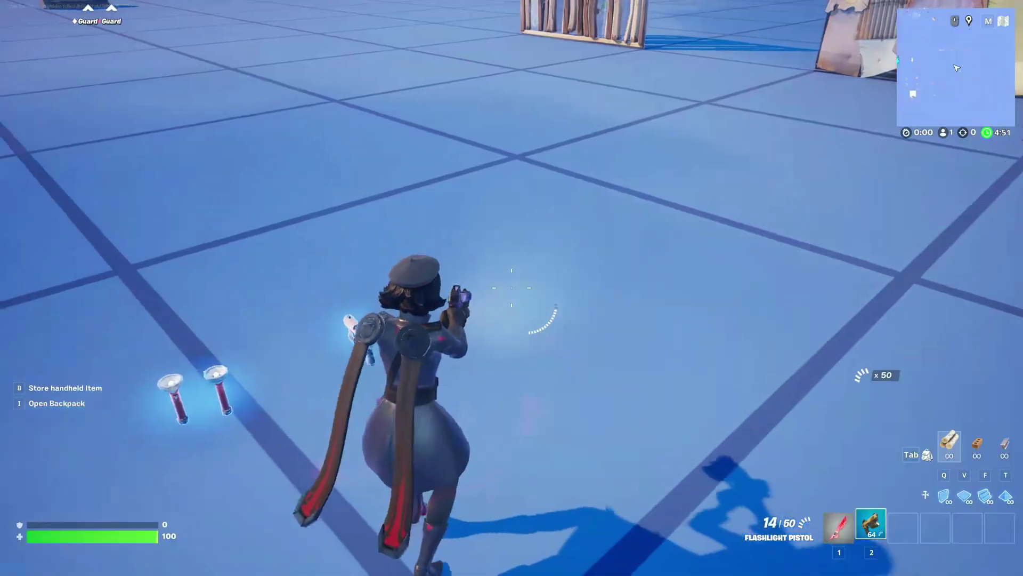